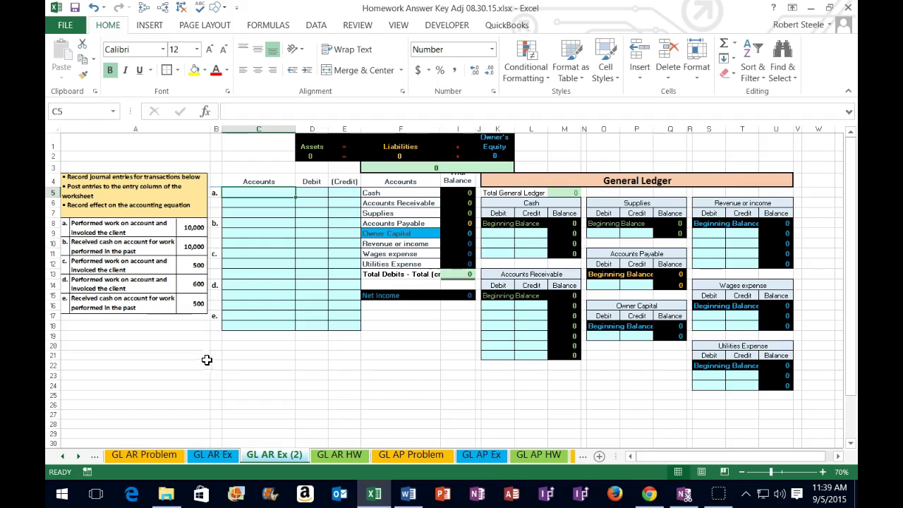
Examine the accounting equation and the trial balance accounts, including owner capital, the income and expense rows and the total formula
{"action": "left_click_drag", "start_coordinate": [307, 139], "coordinate": [498, 147]}
{"action": "left_click_drag", "start_coordinate": [386, 193], "coordinate": [465, 274]}
{"action": "left_click", "coordinate": [405, 236]}
{"action": "left_click_drag", "start_coordinate": [405, 236], "coordinate": [462, 238]}
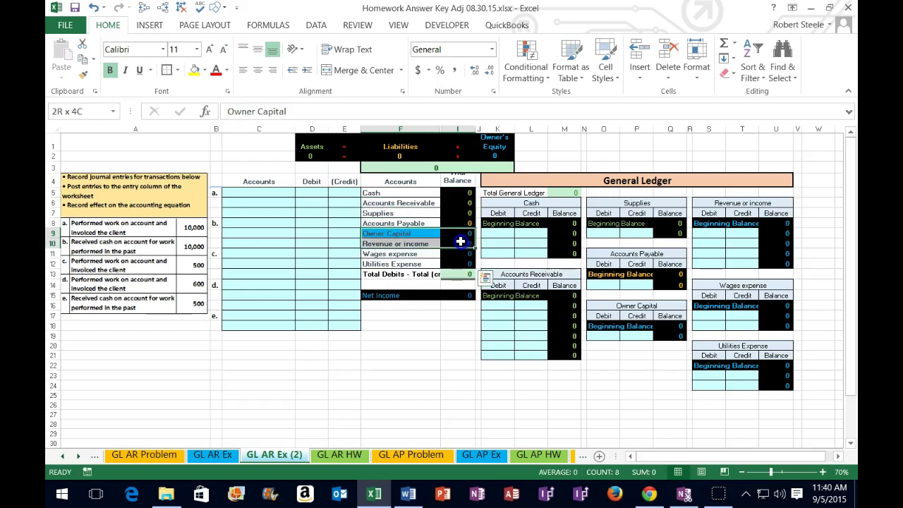
{"action": "left_click", "coordinate": [459, 274]}
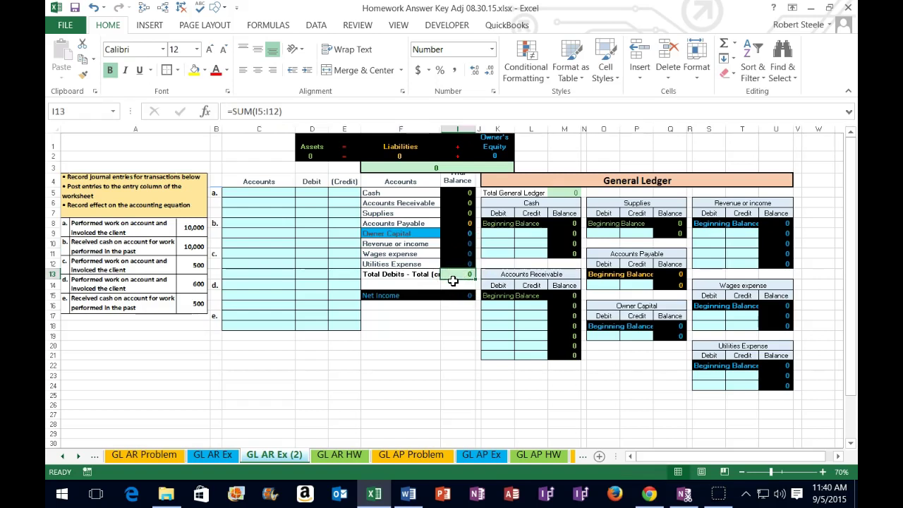
{"action": "left_click_drag", "start_coordinate": [459, 242], "coordinate": [457, 265]}
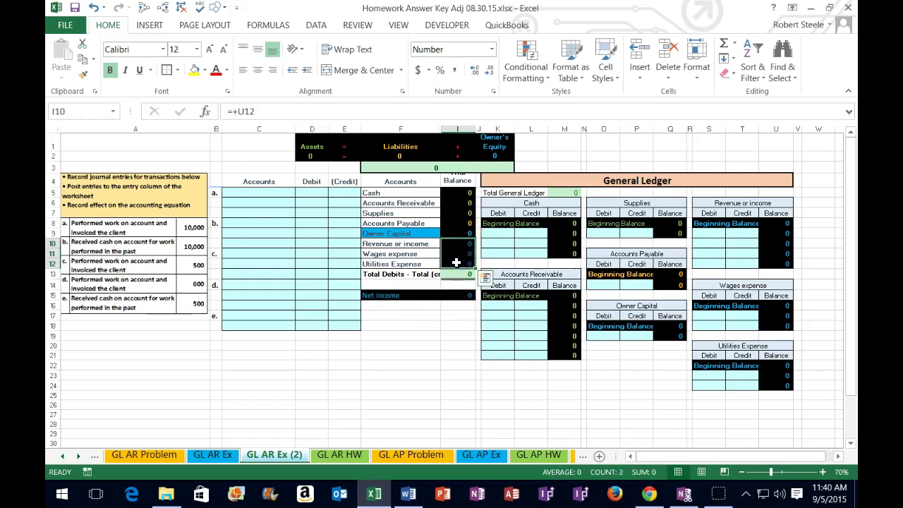
Examine the general ledger accounts with their debit and credit entry cells, and the blank journal entry area
{"action": "left_click_drag", "start_coordinate": [505, 186], "coordinate": [771, 177]}
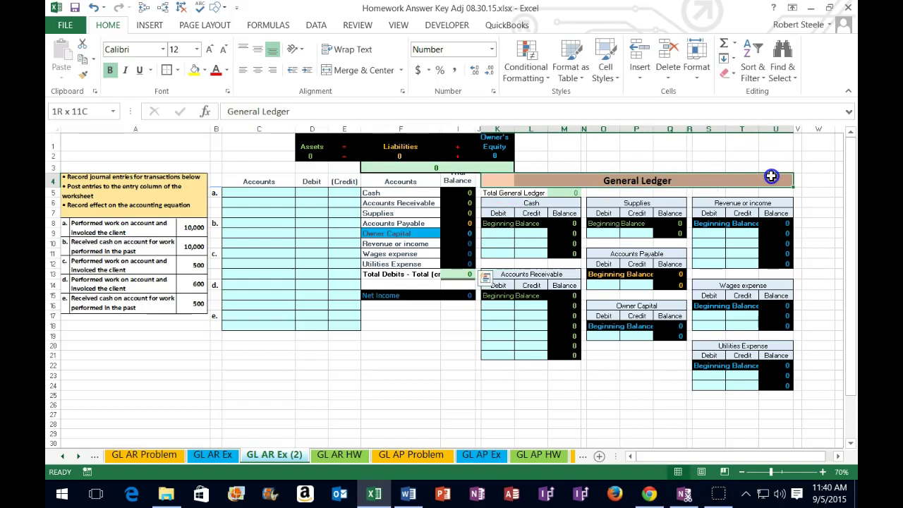
{"action": "left_click", "coordinate": [520, 203]}
{"action": "left_click", "coordinate": [603, 205]}
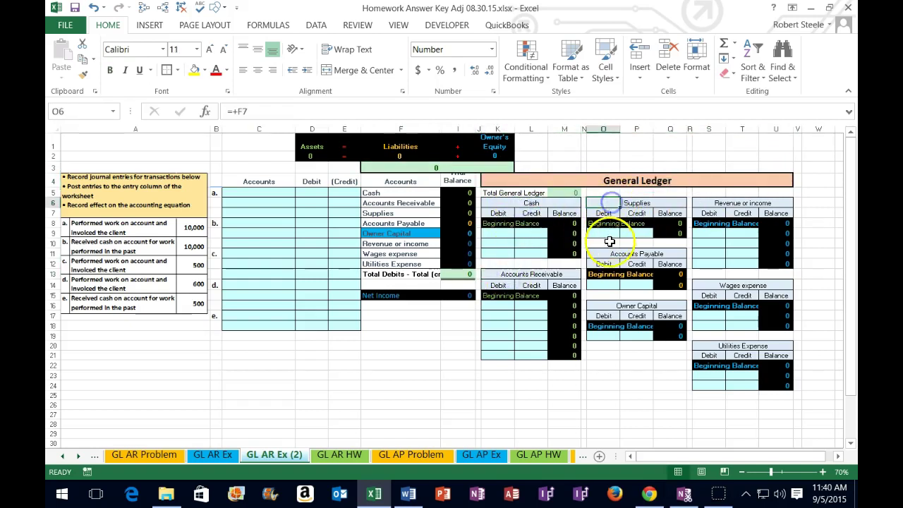
{"action": "left_click", "coordinate": [600, 307]}
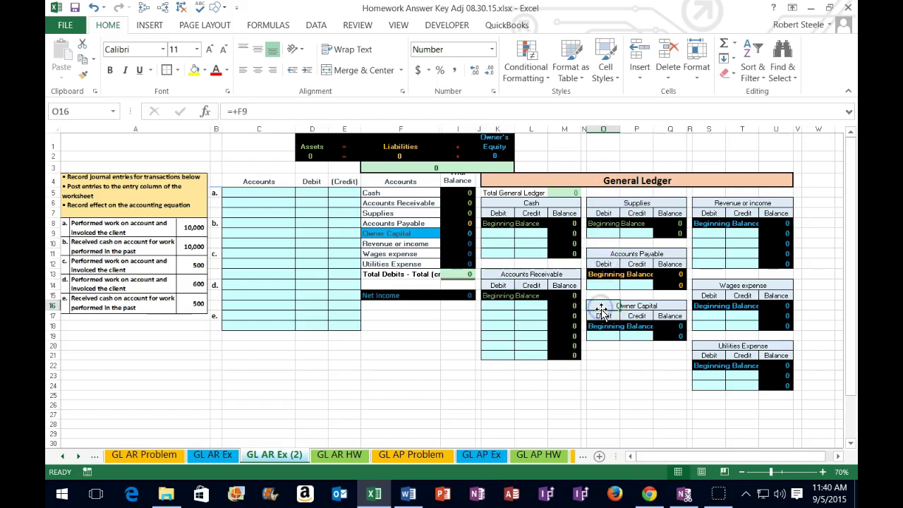
{"action": "left_click_drag", "start_coordinate": [508, 233], "coordinate": [525, 248]}
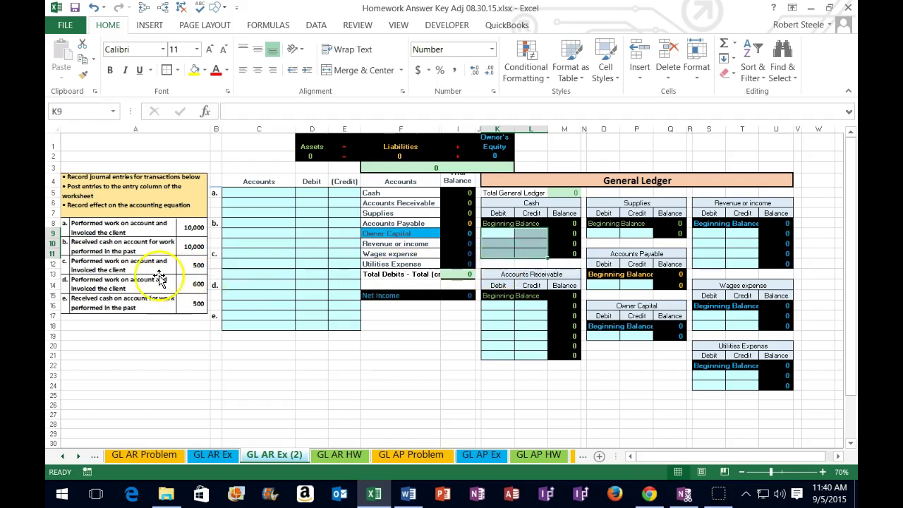
{"action": "mouse_move", "coordinate": [237, 192]}
{"action": "left_mouse_down"}
{"action": "mouse_move", "coordinate": [359, 192]}
{"action": "mouse_move", "coordinate": [332, 287]}
{"action": "mouse_move", "coordinate": [333, 323]}
{"action": "left_mouse_up"}
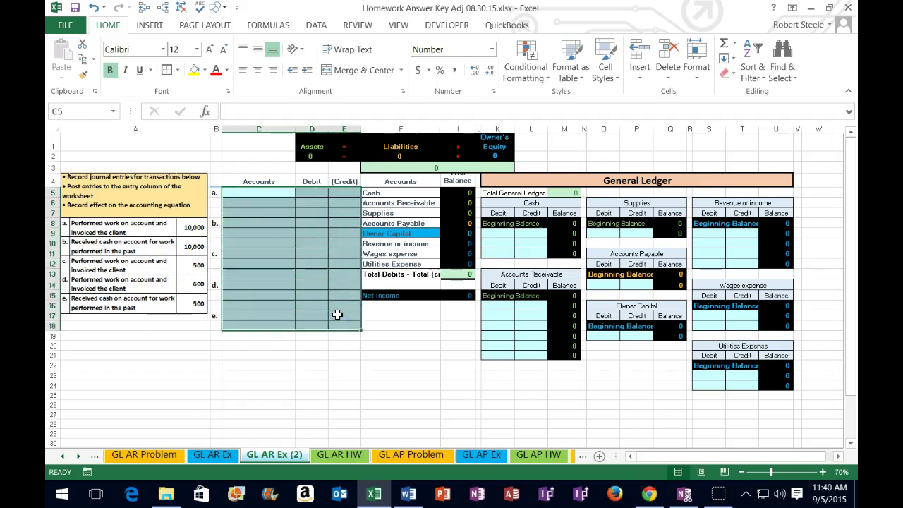
{"action": "left_click_drag", "start_coordinate": [494, 181], "coordinate": [752, 182]}
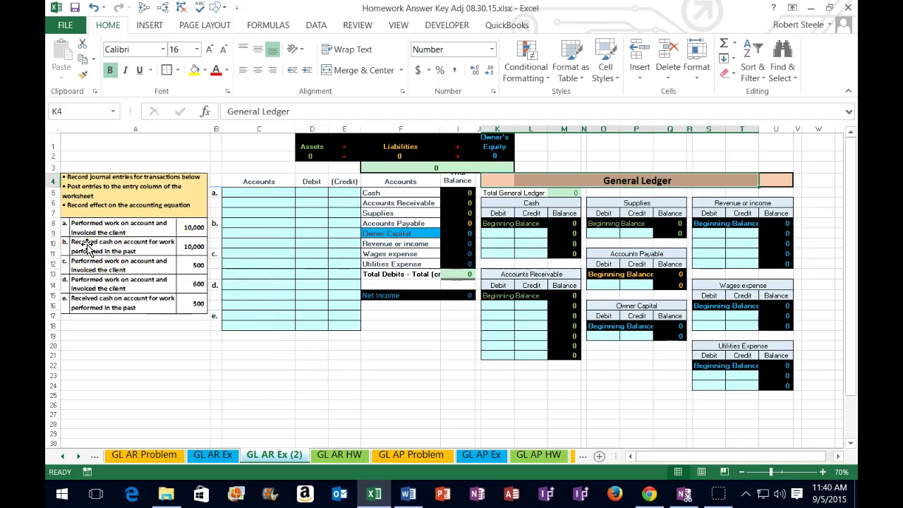
Check the Cash and Accounts Receivable rows of the trial balance for transaction a
{"action": "left_click_drag", "start_coordinate": [380, 195], "coordinate": [459, 199]}
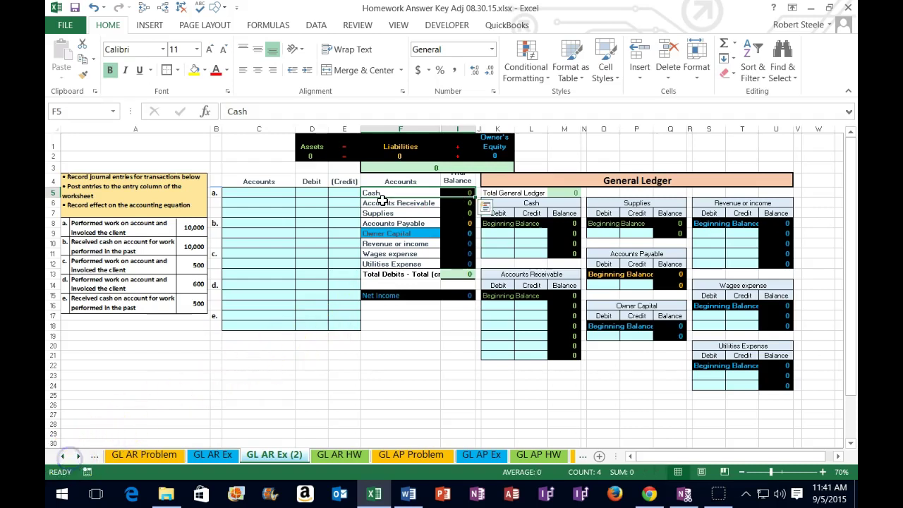
{"action": "left_click_drag", "start_coordinate": [375, 203], "coordinate": [452, 210]}
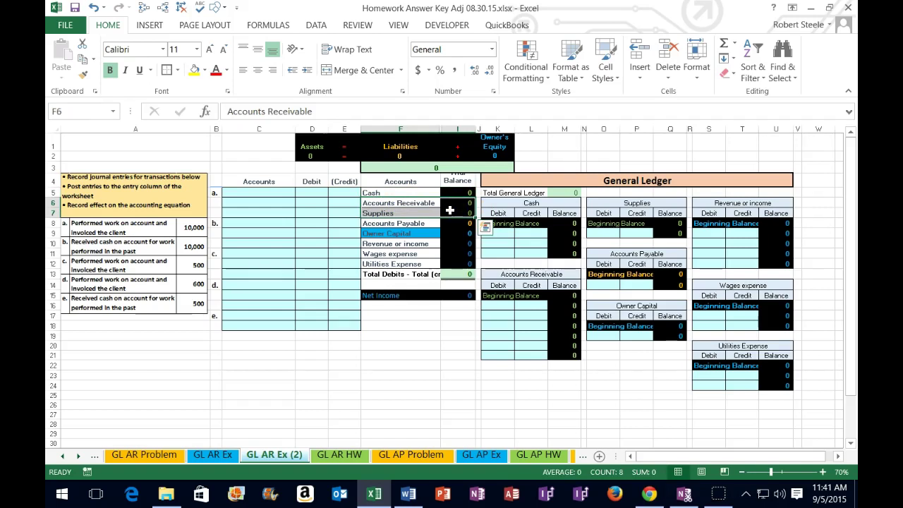
{"action": "left_click_drag", "start_coordinate": [449, 210], "coordinate": [429, 202]}
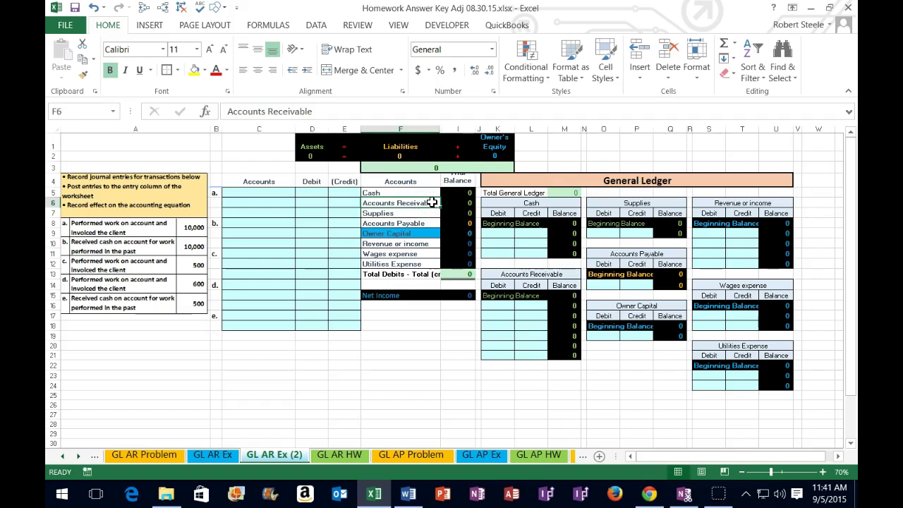
{"action": "left_click_drag", "start_coordinate": [395, 193], "coordinate": [456, 203]}
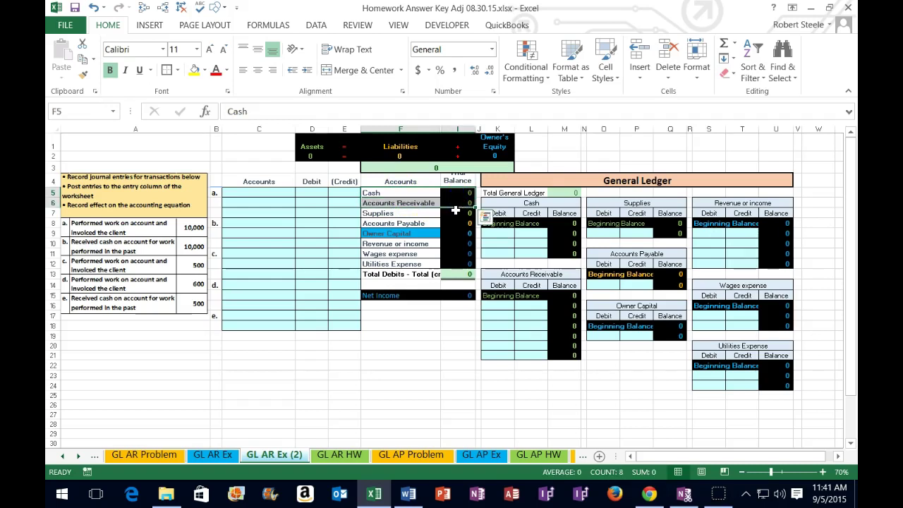
Copy the Accounts Receivable account name from the trial balance and paste it as values into C5 for entry a
{"action": "left_click", "coordinate": [397, 202]}
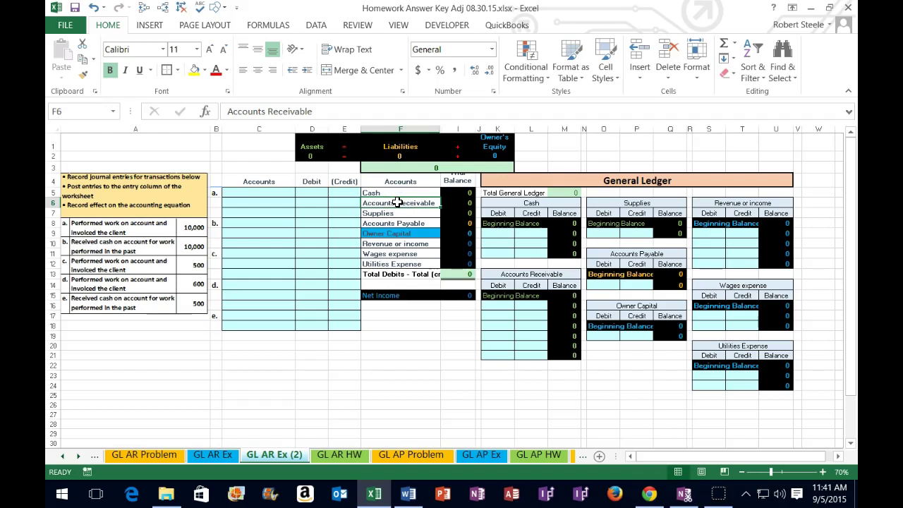
{"action": "right_click", "coordinate": [399, 202]}
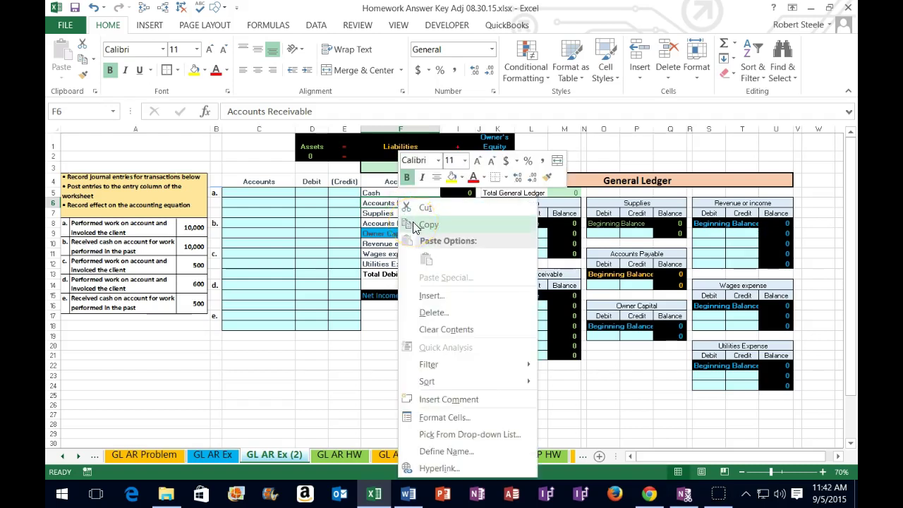
{"action": "left_click", "coordinate": [423, 225]}
{"action": "left_click", "coordinate": [269, 192]}
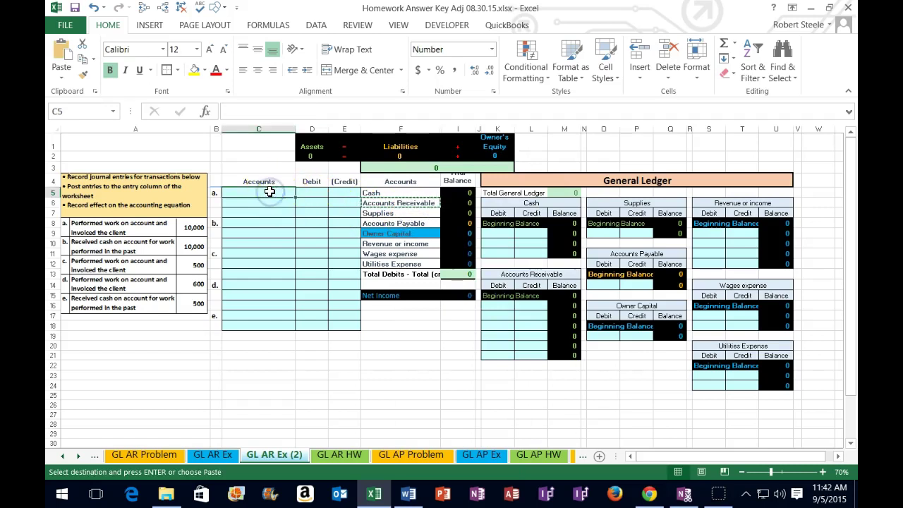
{"action": "right_click", "coordinate": [270, 192]}
{"action": "left_click", "coordinate": [322, 251]}
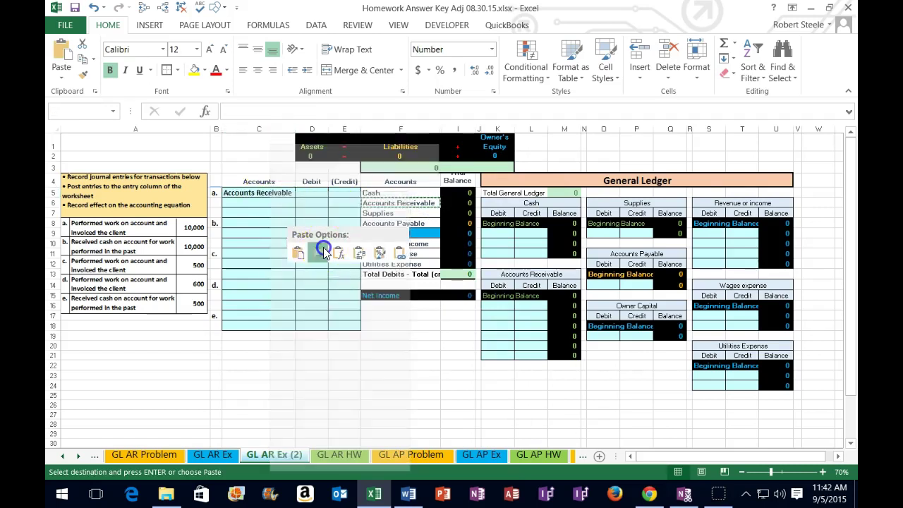
Enter a debit of 10,000 for Accounts Receivable in D5
{"action": "left_click", "coordinate": [314, 192]}
{"action": "type", "text": "10,000"}
{"action": "key", "text": "Return"}
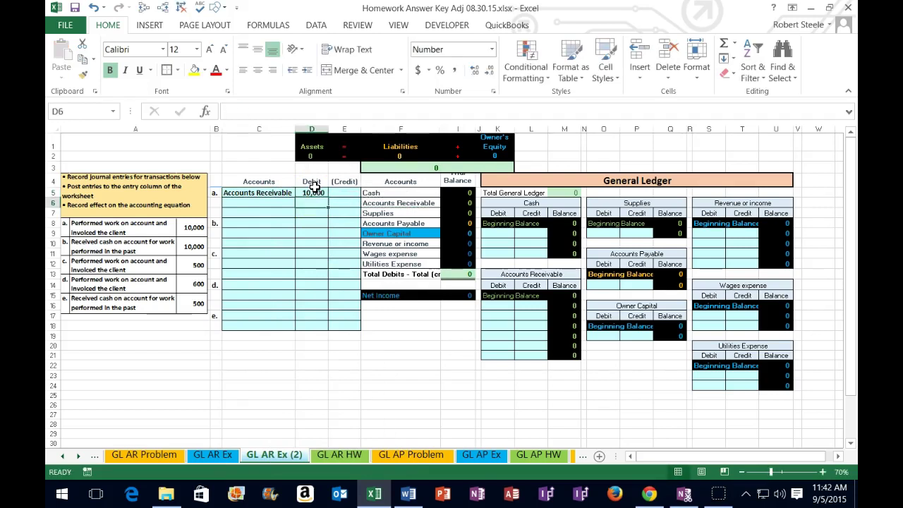
Enter the formula -D5 in E6 as the credit of journal entry a
{"action": "key", "text": "Right"}
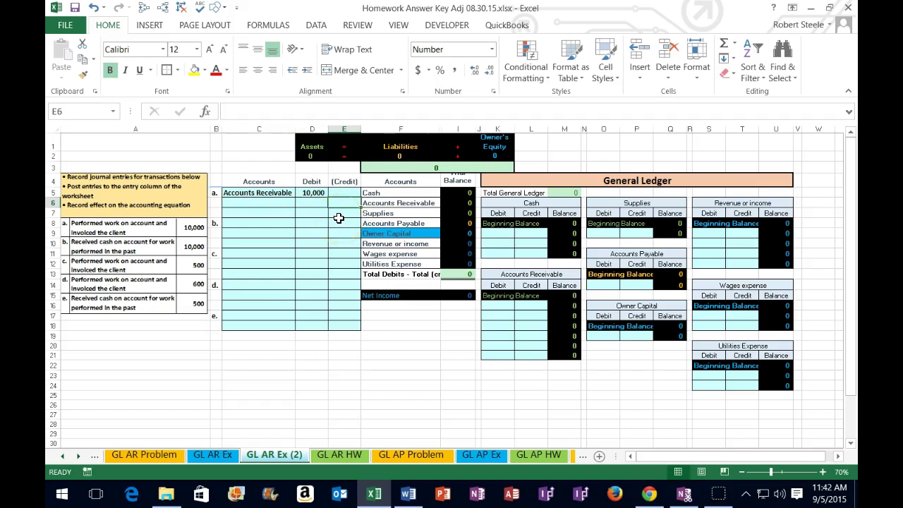
{"action": "type", "text": "-"}
{"action": "key", "text": "Left"}
{"action": "key", "text": "Up"}
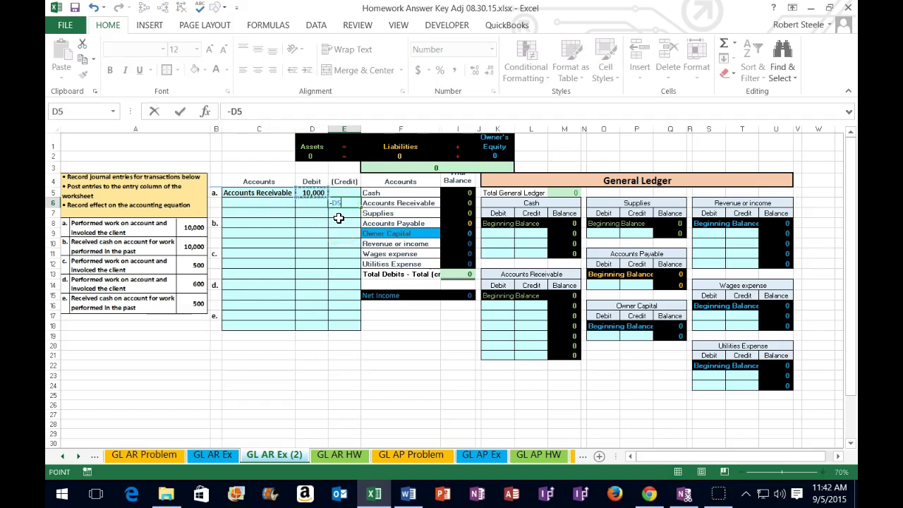
{"action": "key", "text": "Return"}
{"action": "left_click", "coordinate": [344, 202]}
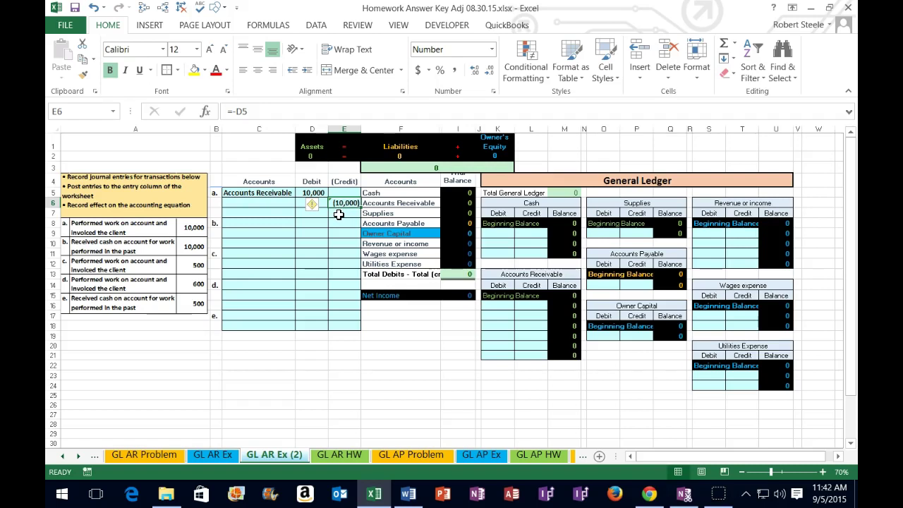
Copy the Revenue or income account name from the trial balance and paste it as values into C6
{"action": "left_click", "coordinate": [257, 204]}
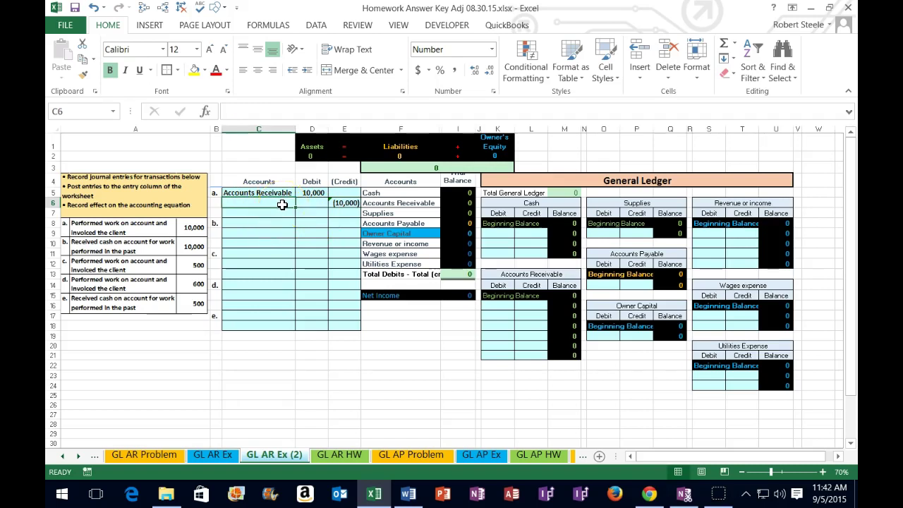
{"action": "left_click", "coordinate": [375, 244]}
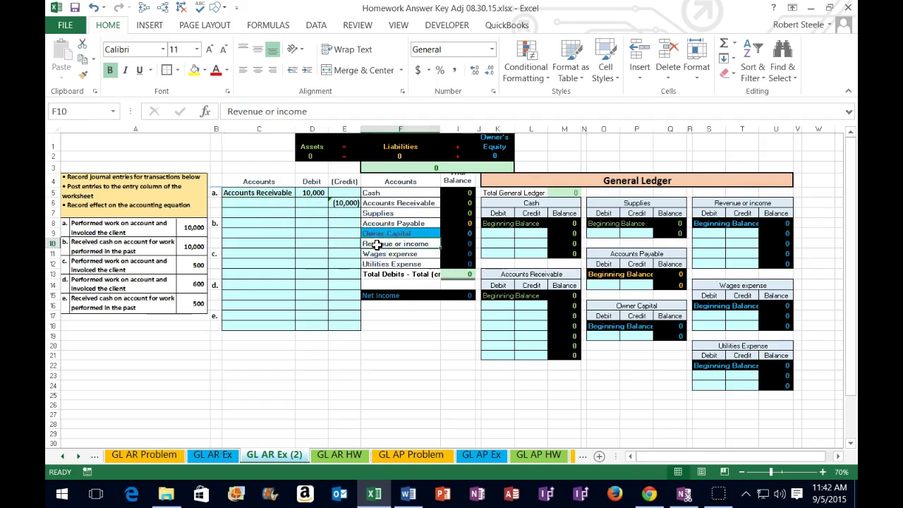
{"action": "left_click_drag", "start_coordinate": [380, 244], "coordinate": [456, 243]}
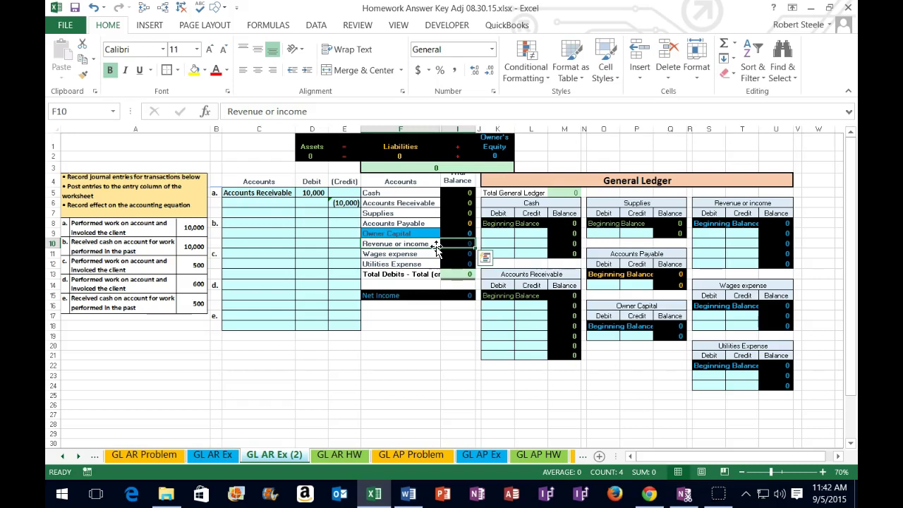
{"action": "left_click_drag", "start_coordinate": [413, 245], "coordinate": [385, 242]}
{"action": "right_click", "coordinate": [385, 242]}
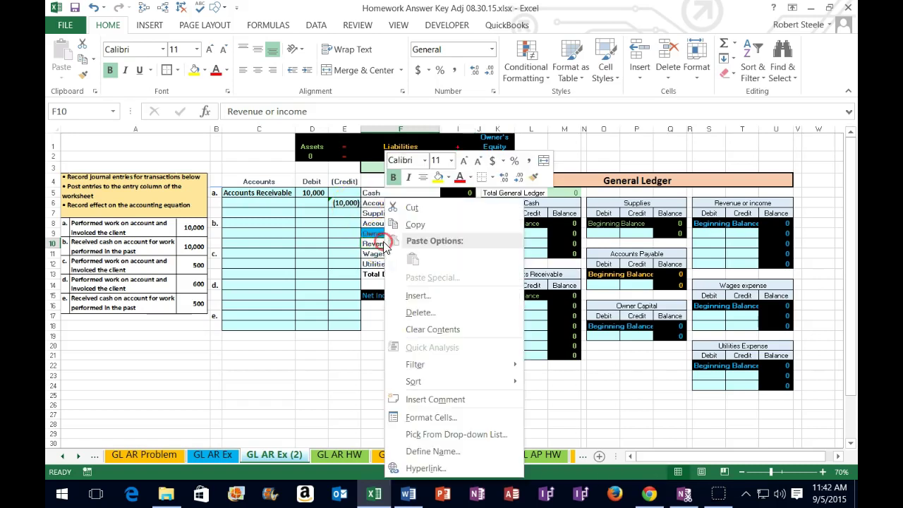
{"action": "left_click", "coordinate": [405, 226]}
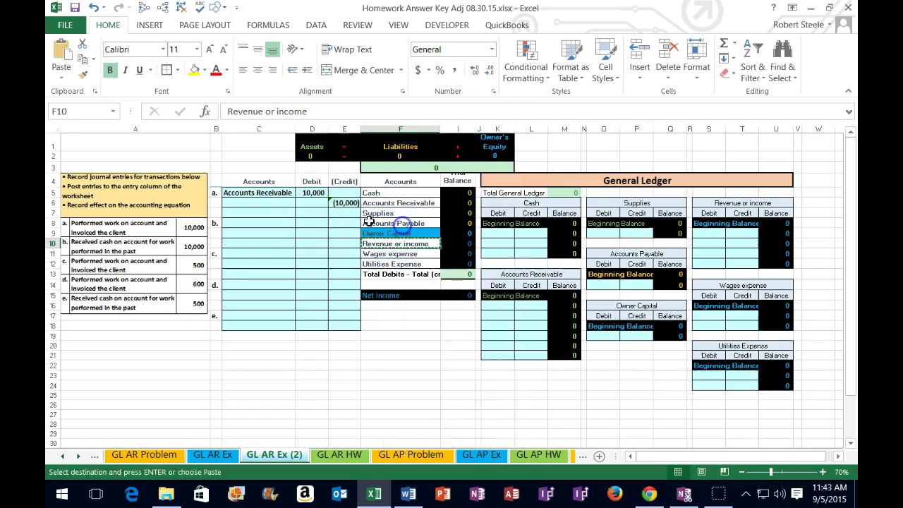
{"action": "left_click", "coordinate": [256, 203]}
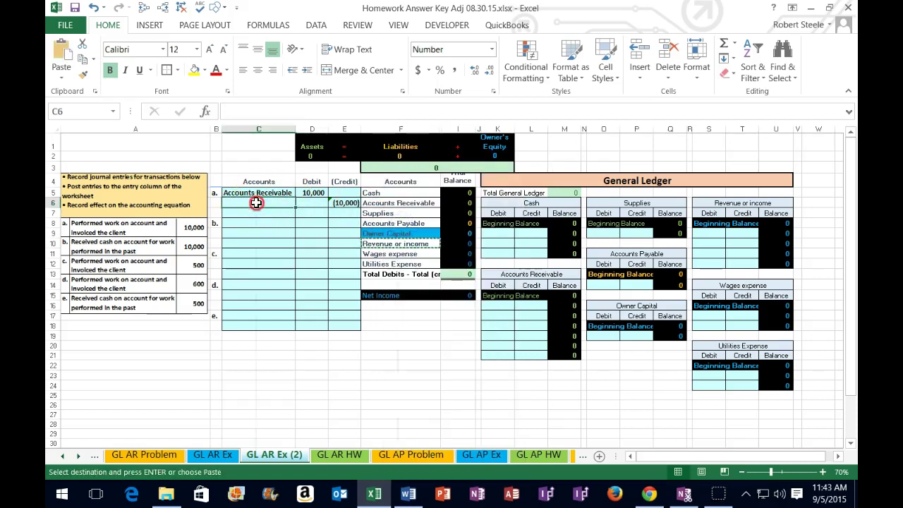
{"action": "right_click", "coordinate": [256, 202]}
{"action": "left_click", "coordinate": [309, 264]}
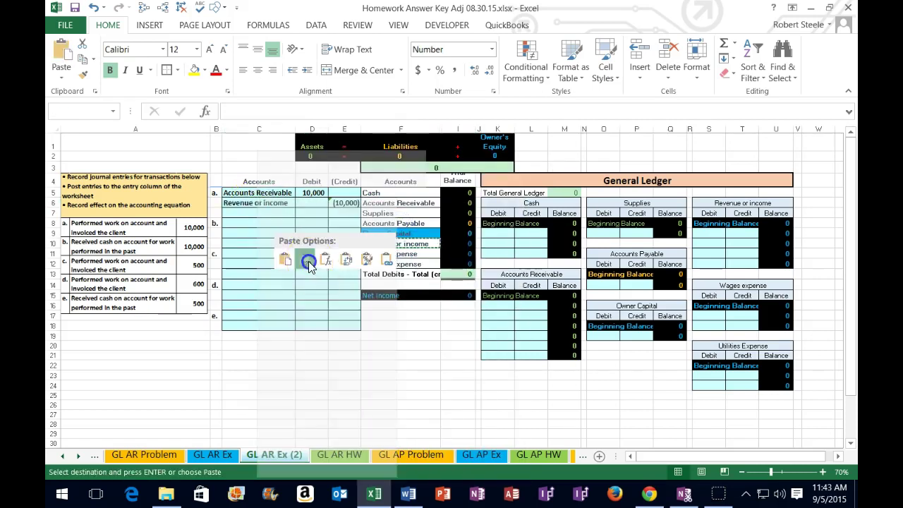
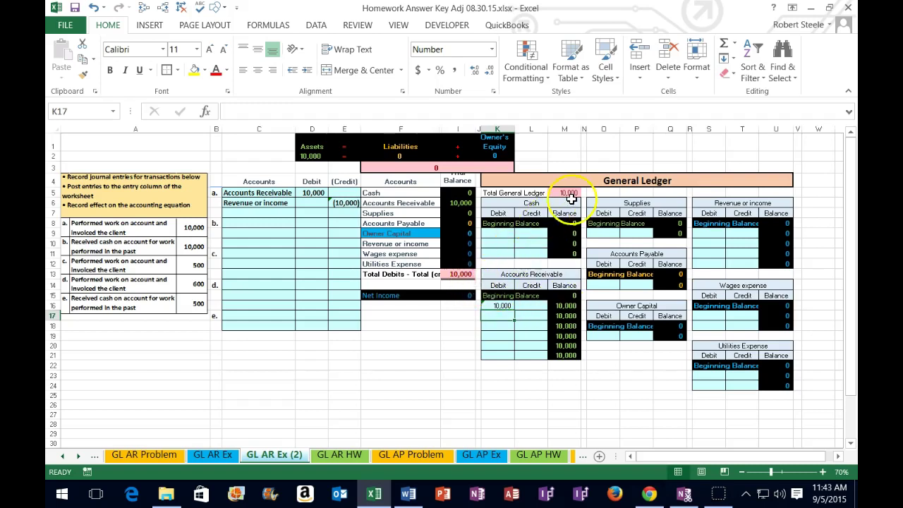
Trace the precedents of the Accounts Receivable trial balance in I6, and remove the arrows
{"action": "left_click", "coordinate": [458, 203]}
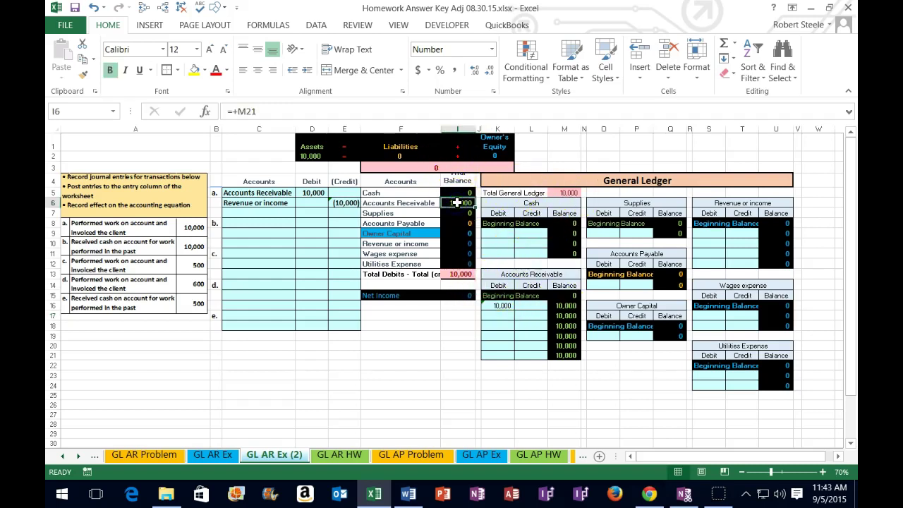
{"action": "left_click", "coordinate": [144, 12]}
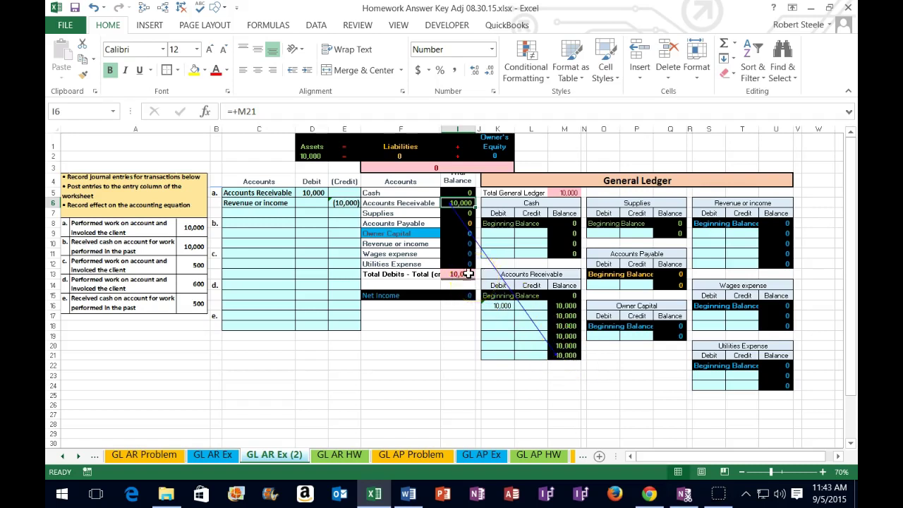
{"action": "left_click", "coordinate": [182, 7]}
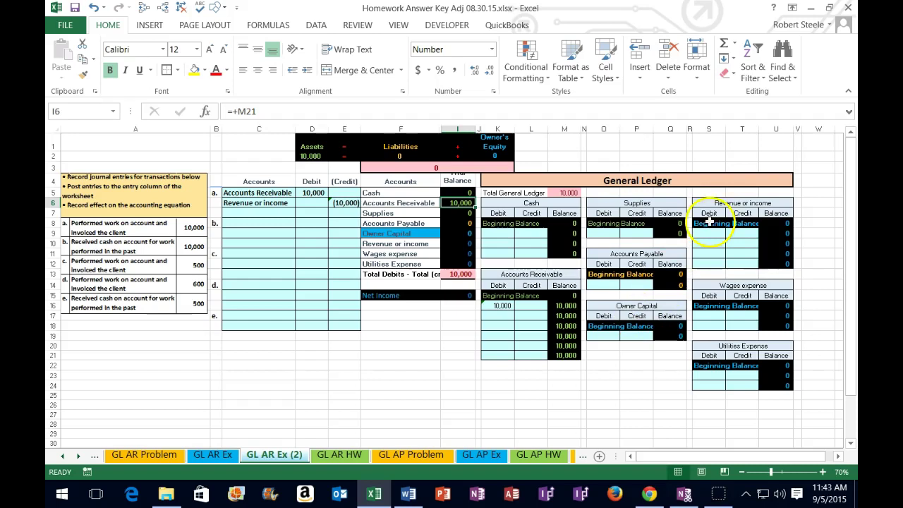
Post the credit of journal entry a to the Revenue or income ledger by linking T9 to E6
{"action": "left_click", "coordinate": [779, 202]}
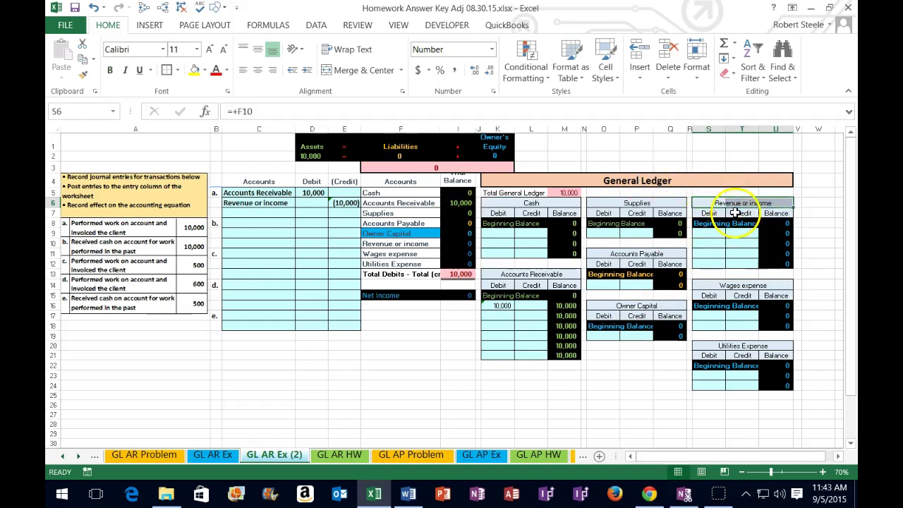
{"action": "left_click", "coordinate": [744, 233]}
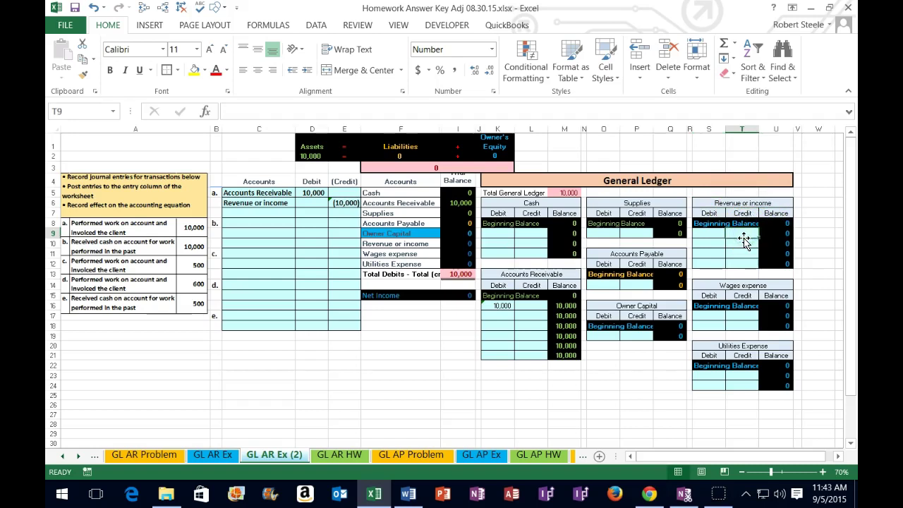
{"action": "type", "text": "="}
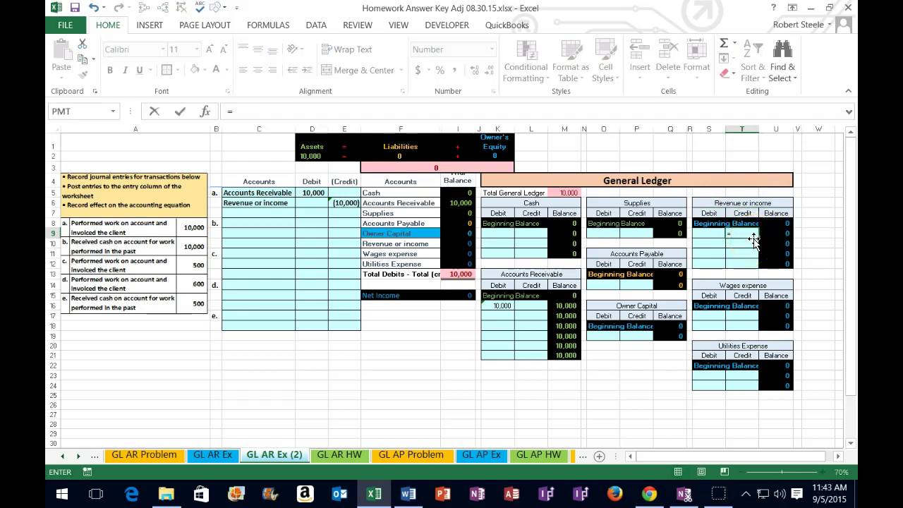
{"action": "left_click", "coordinate": [344, 203]}
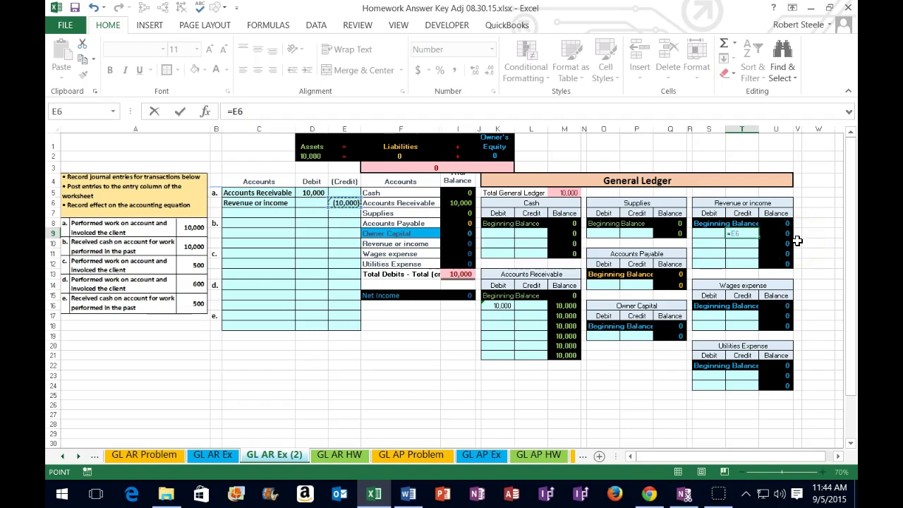
{"action": "key", "text": "Return"}
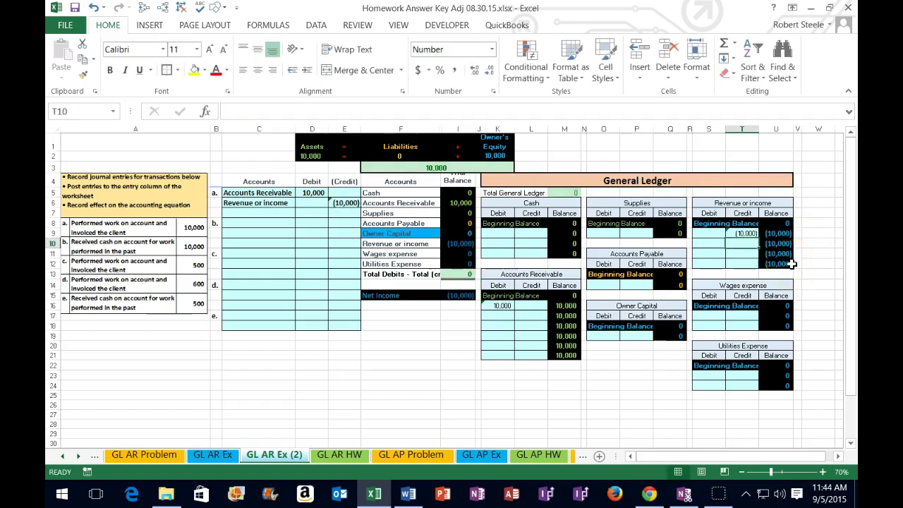
Trace the precedents of the Revenue or income trial balance in I10, and remove the arrows
{"action": "left_click", "coordinate": [461, 245]}
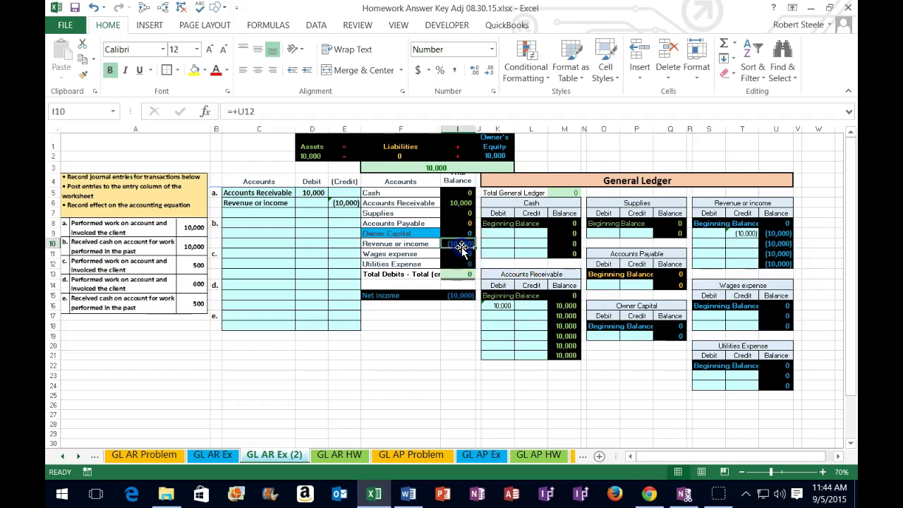
{"action": "left_click", "coordinate": [144, 7]}
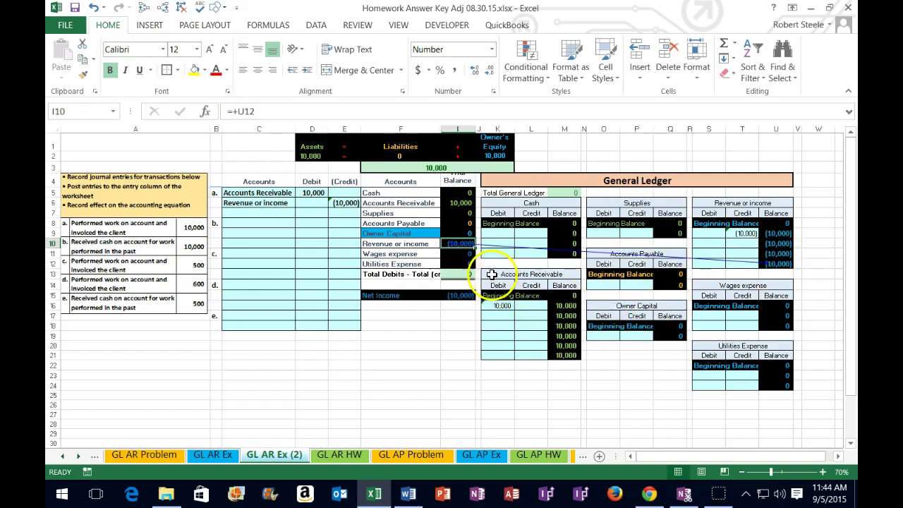
{"action": "left_click", "coordinate": [458, 203]}
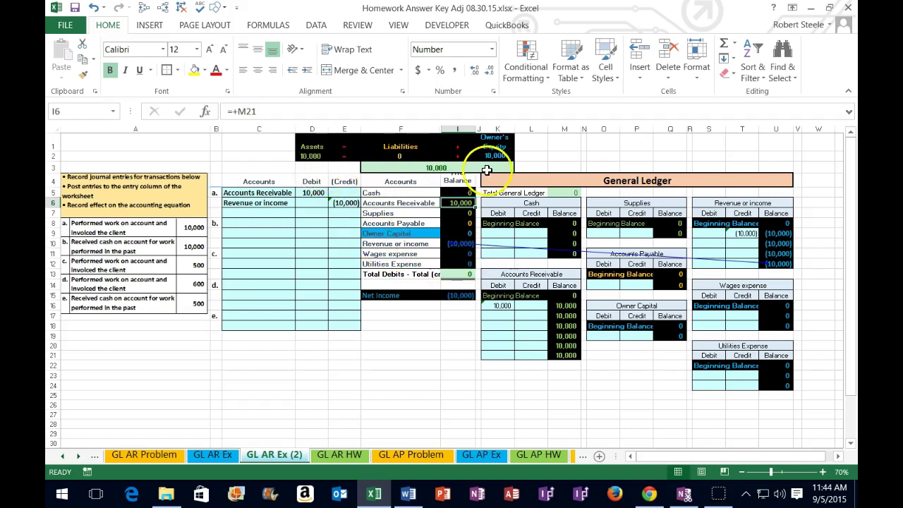
{"action": "left_click", "coordinate": [463, 233]}
{"action": "left_click_drag", "start_coordinate": [463, 233], "coordinate": [462, 263]}
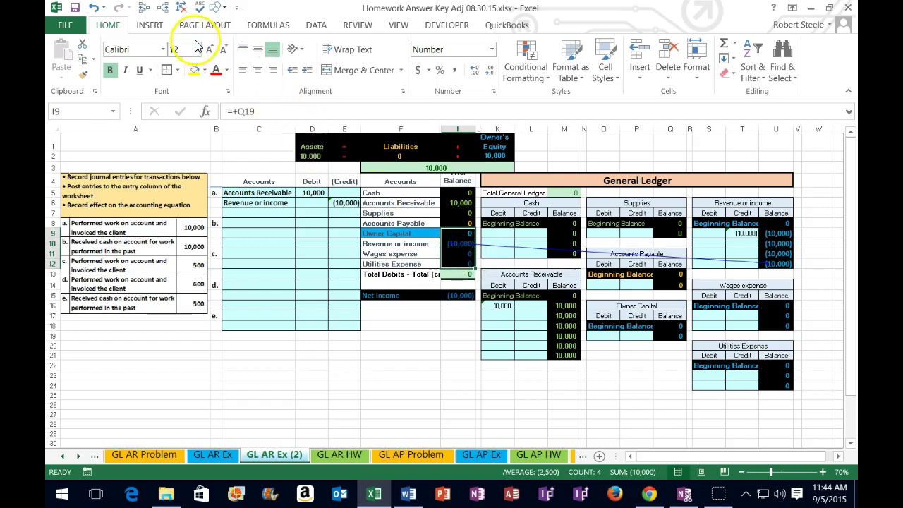
{"action": "left_click", "coordinate": [181, 10]}
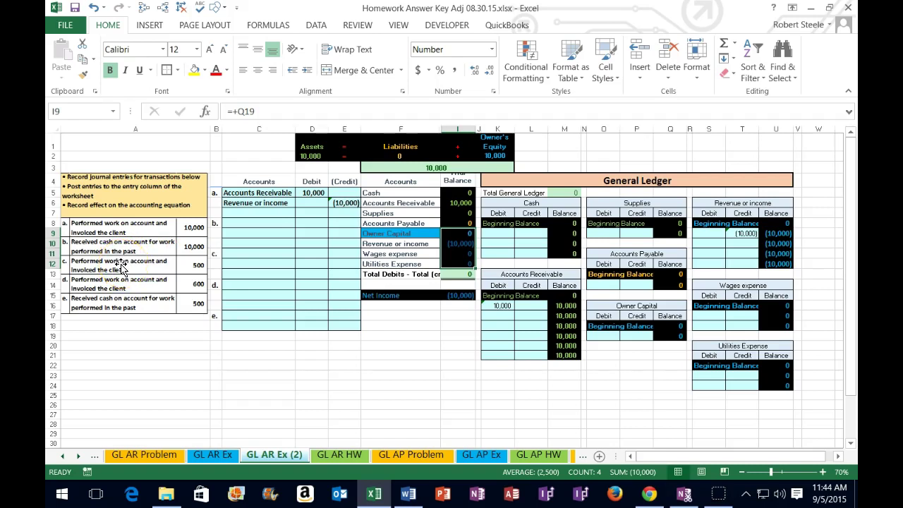
Copy the Cash account name from the trial balance and paste it as values into C8 for journal entry b
{"action": "left_click_drag", "start_coordinate": [367, 192], "coordinate": [459, 211]}
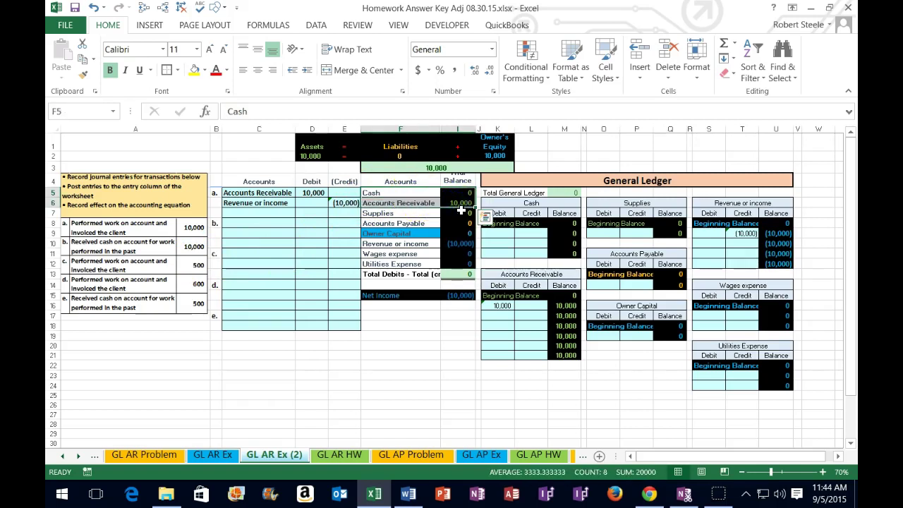
{"action": "left_click_drag", "start_coordinate": [460, 210], "coordinate": [459, 209]}
{"action": "left_click_drag", "start_coordinate": [449, 210], "coordinate": [397, 193]}
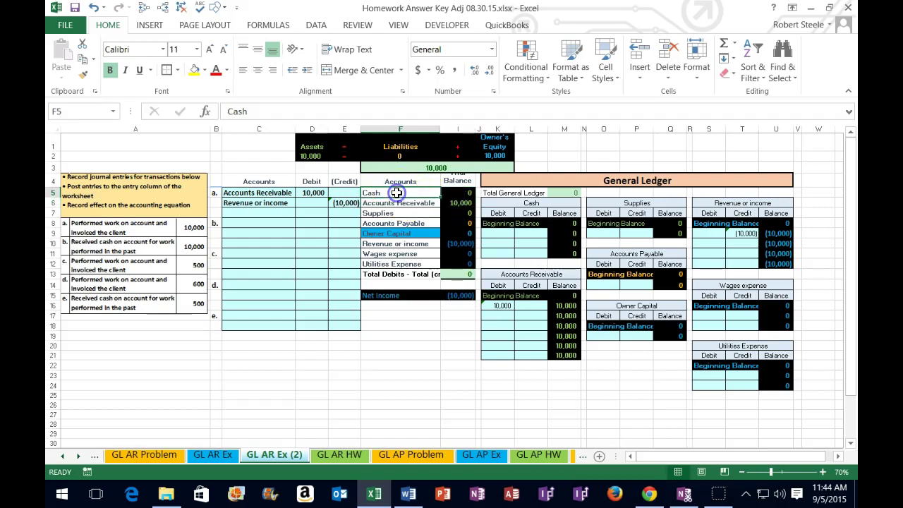
{"action": "right_click", "coordinate": [398, 194]}
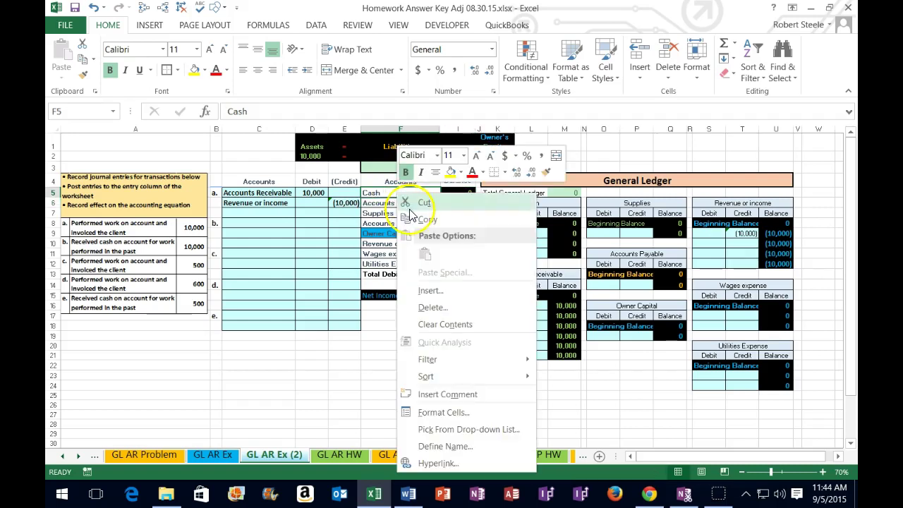
{"action": "left_click", "coordinate": [405, 204]}
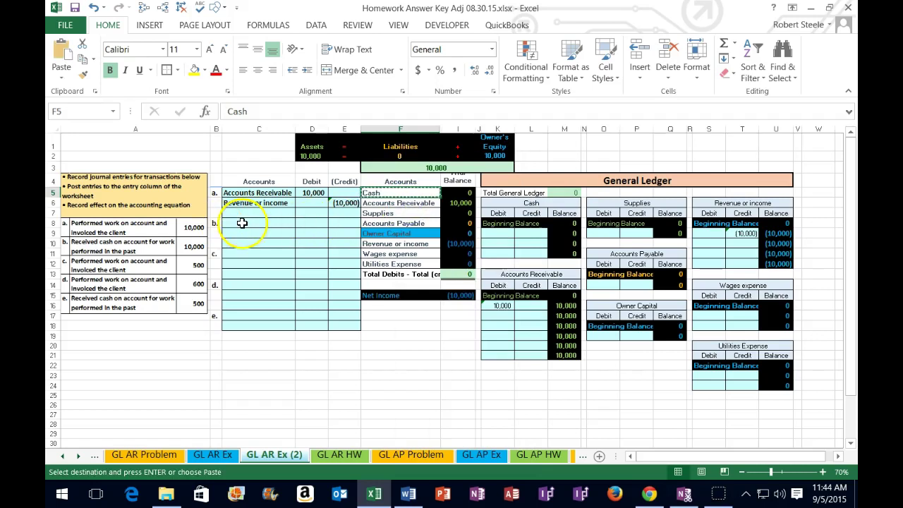
{"action": "left_click", "coordinate": [237, 223]}
{"action": "right_click", "coordinate": [242, 230]}
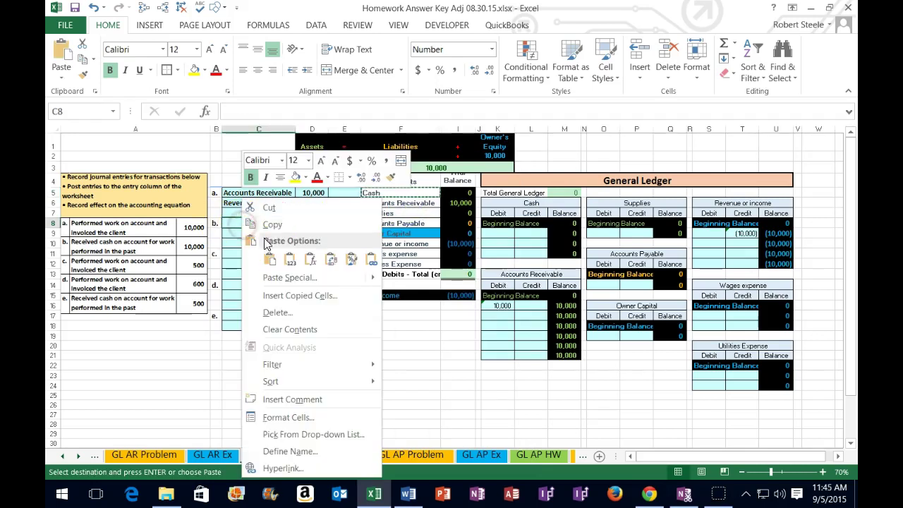
{"action": "left_click", "coordinate": [289, 259]}
Enter a debit of 10,000 for Cash in D8
{"action": "left_click", "coordinate": [302, 225]}
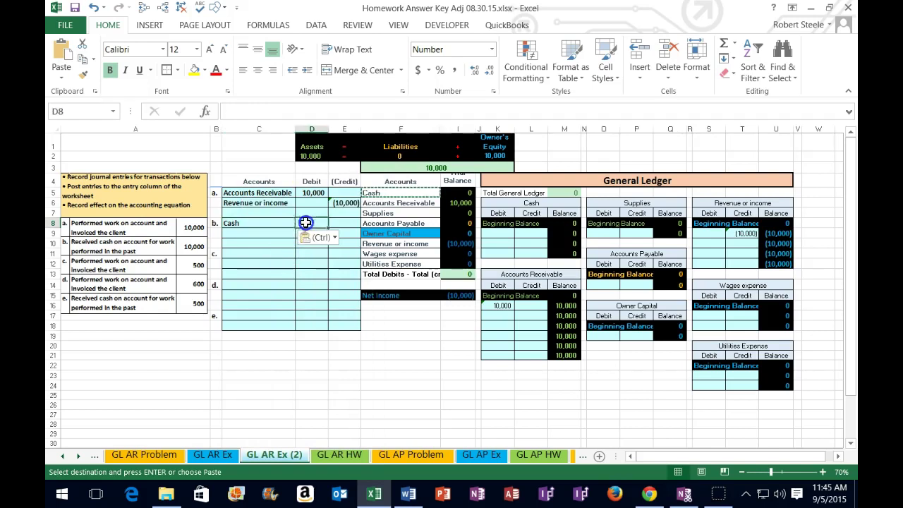
{"action": "type", "text": "10,"}
{"action": "type", "text": "00"}
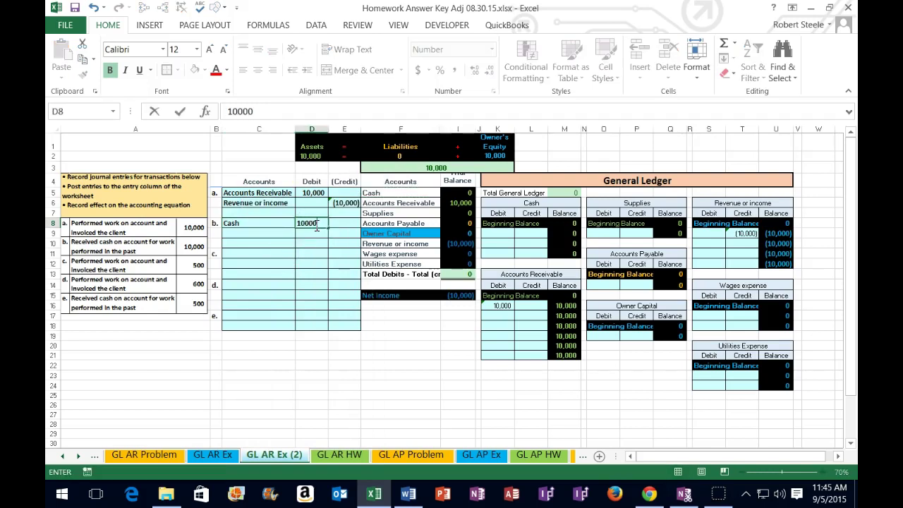
{"action": "type", "text": "0"}
{"action": "key", "text": "Return"}
Enter the formula -D8 in E9 as the credit of journal entry b
{"action": "left_click", "coordinate": [336, 237]}
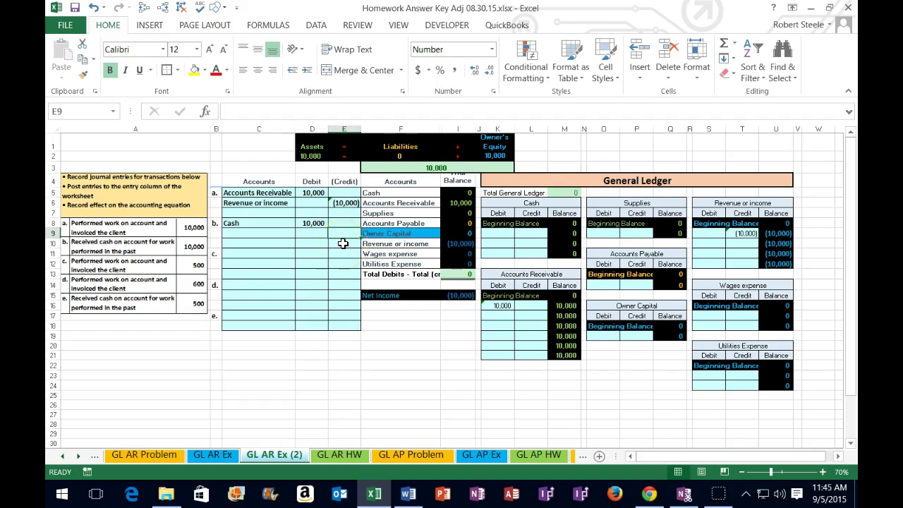
{"action": "type", "text": "-"}
{"action": "key", "text": "Left"}
{"action": "key", "text": "Up"}
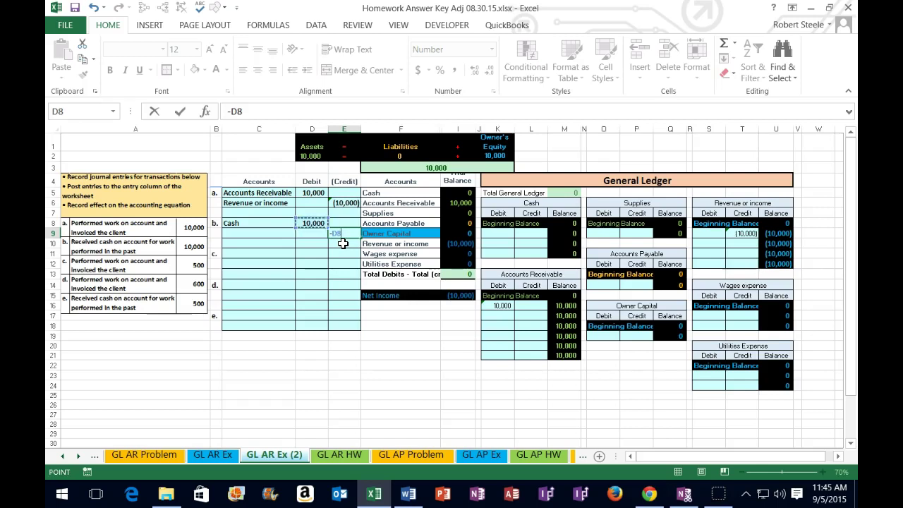
{"action": "key", "text": "Return"}
{"action": "left_click", "coordinate": [352, 234]}
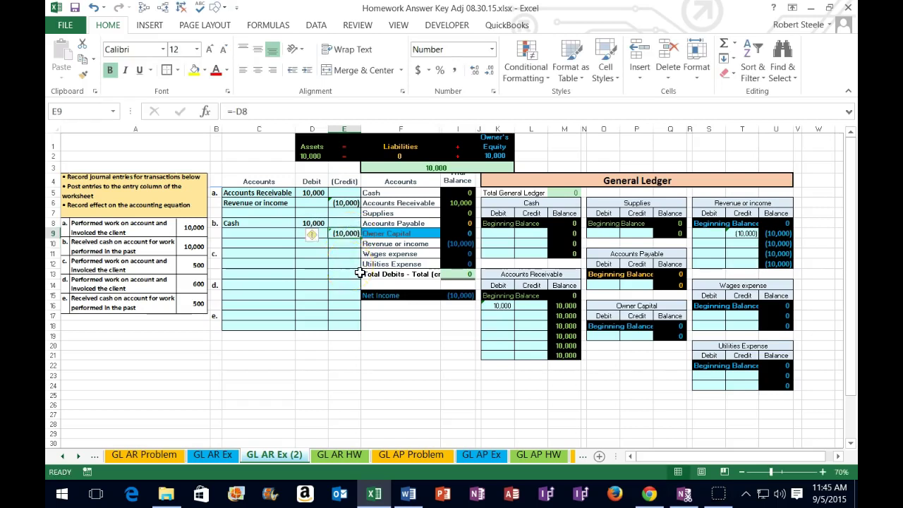
Copy the Accounts Receivable account name from the trial balance and paste it as values into C9
{"action": "left_click", "coordinate": [264, 234]}
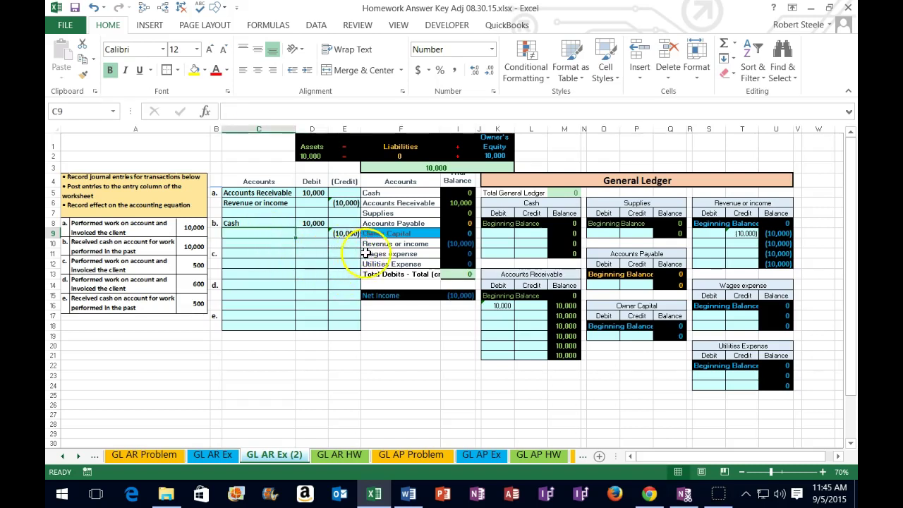
{"action": "left_click", "coordinate": [462, 245]}
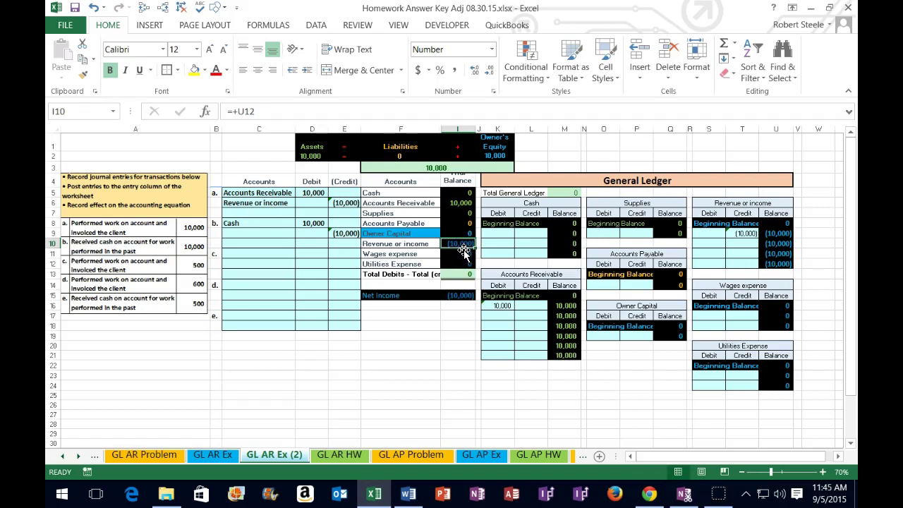
{"action": "left_click", "coordinate": [461, 204]}
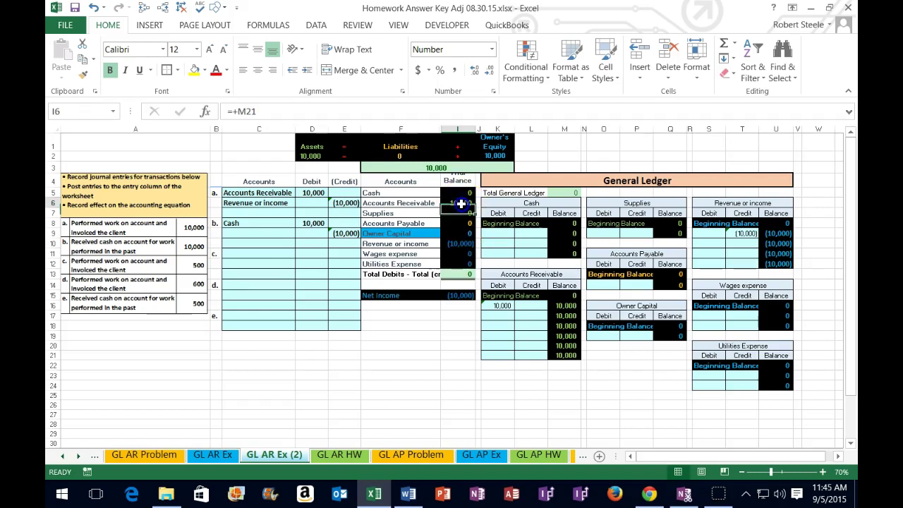
{"action": "left_click", "coordinate": [462, 224]}
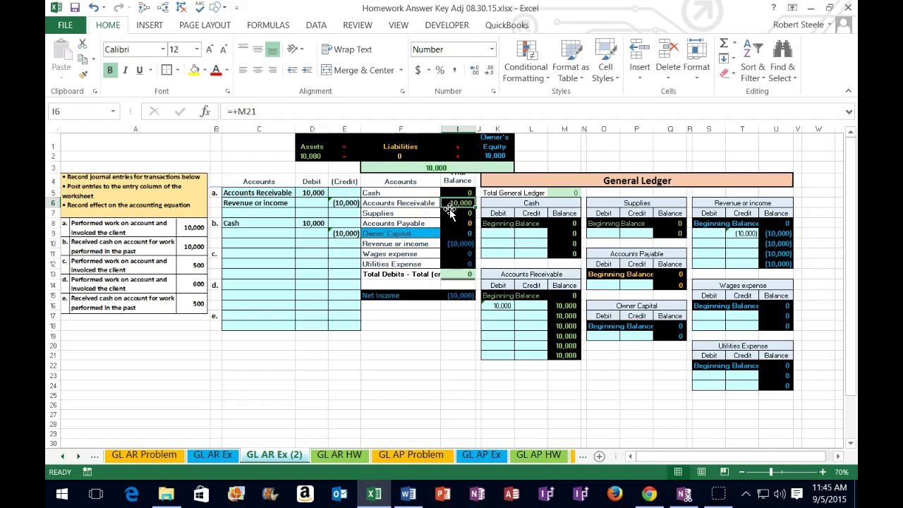
{"action": "left_click", "coordinate": [411, 204]}
{"action": "right_click", "coordinate": [411, 204]}
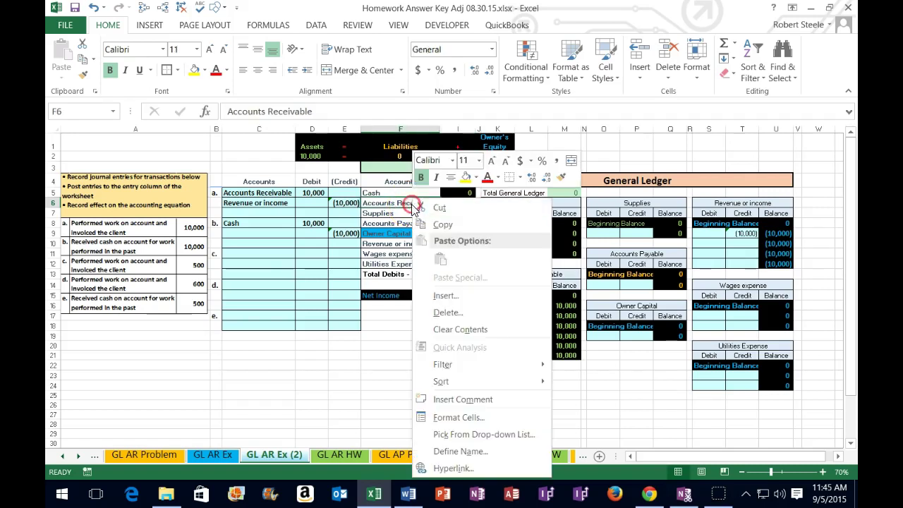
{"action": "left_click", "coordinate": [451, 166]}
{"action": "left_click", "coordinate": [240, 233]}
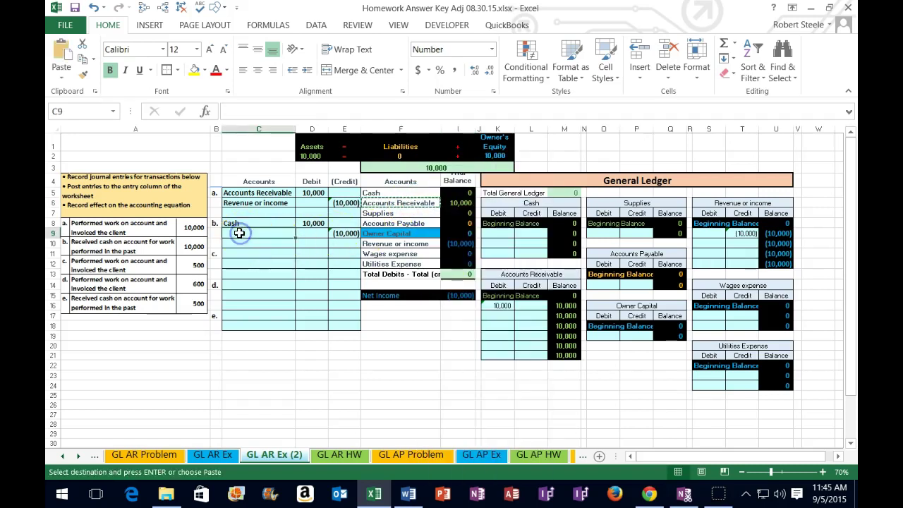
{"action": "right_click", "coordinate": [240, 233]}
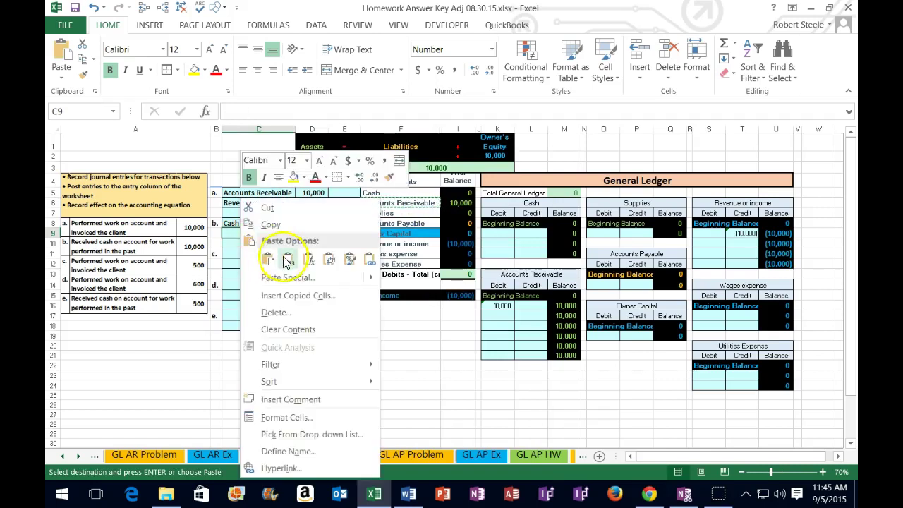
{"action": "left_click", "coordinate": [283, 257]}
Post the debit of journal entry b to the Cash ledger by linking K9 to D8
{"action": "left_click_drag", "start_coordinate": [244, 223], "coordinate": [351, 233]}
{"action": "left_click_drag", "start_coordinate": [502, 181], "coordinate": [769, 180]}
{"action": "left_click_drag", "start_coordinate": [272, 223], "coordinate": [308, 223]}
{"action": "left_click_drag", "start_coordinate": [494, 181], "coordinate": [708, 178]}
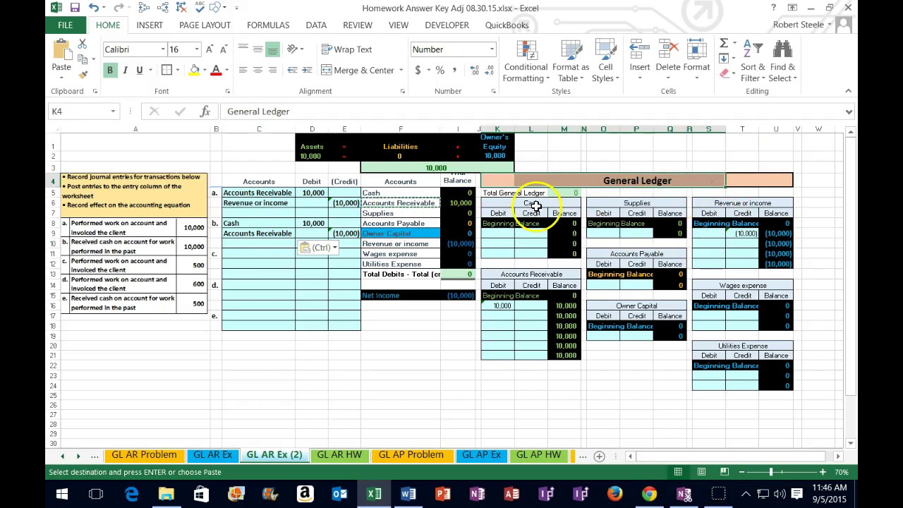
{"action": "left_click", "coordinate": [502, 234]}
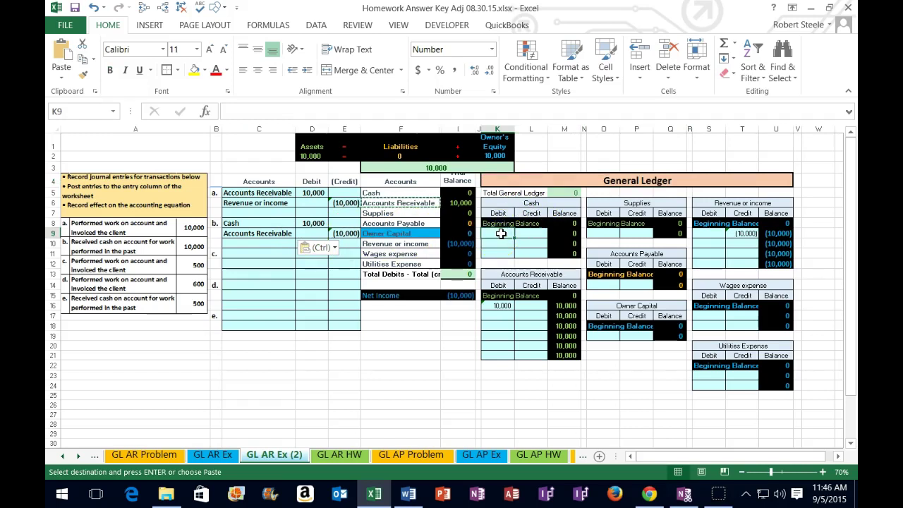
{"action": "type", "text": "="}
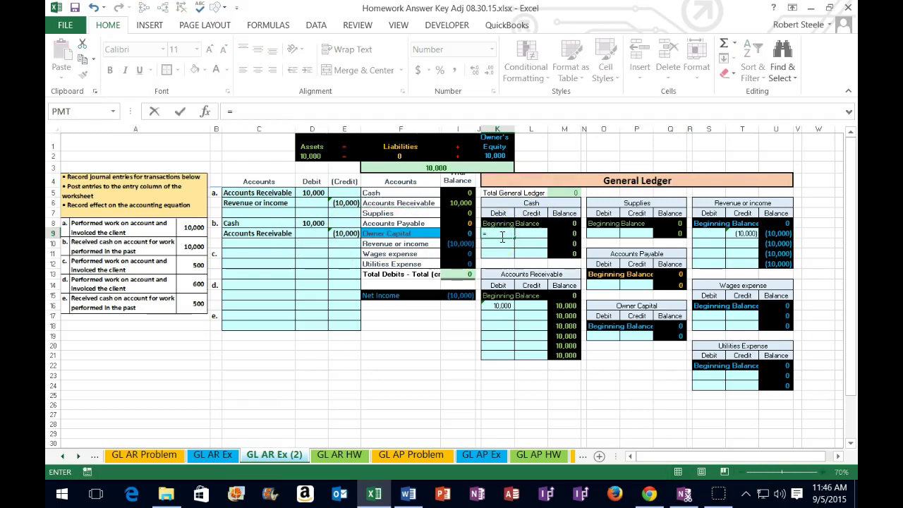
{"action": "left_click", "coordinate": [310, 224]}
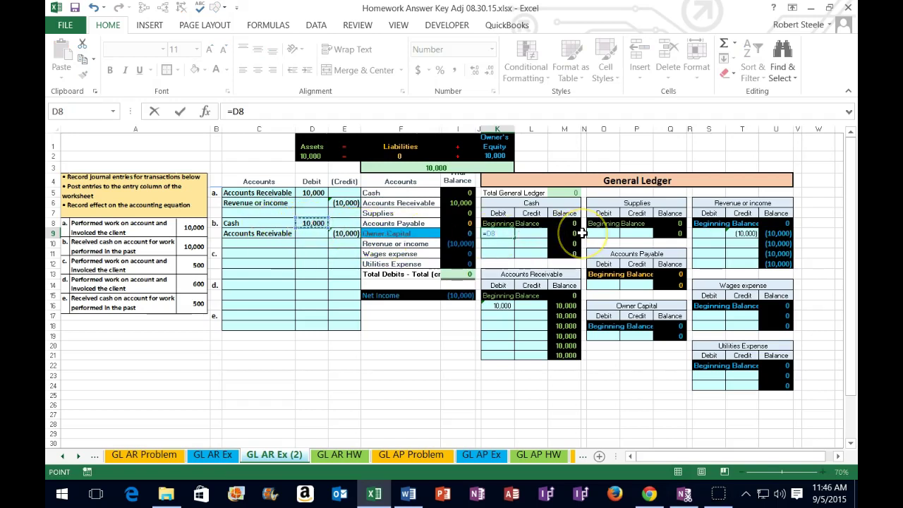
{"action": "key", "text": "Return"}
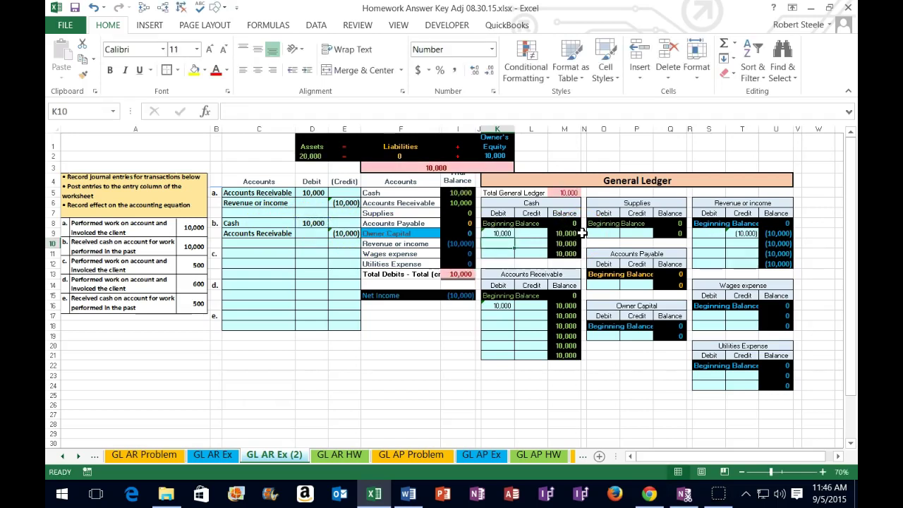
Trace the precedents of the Cash trial balance in I5, and remove the arrows
{"action": "left_click", "coordinate": [462, 192]}
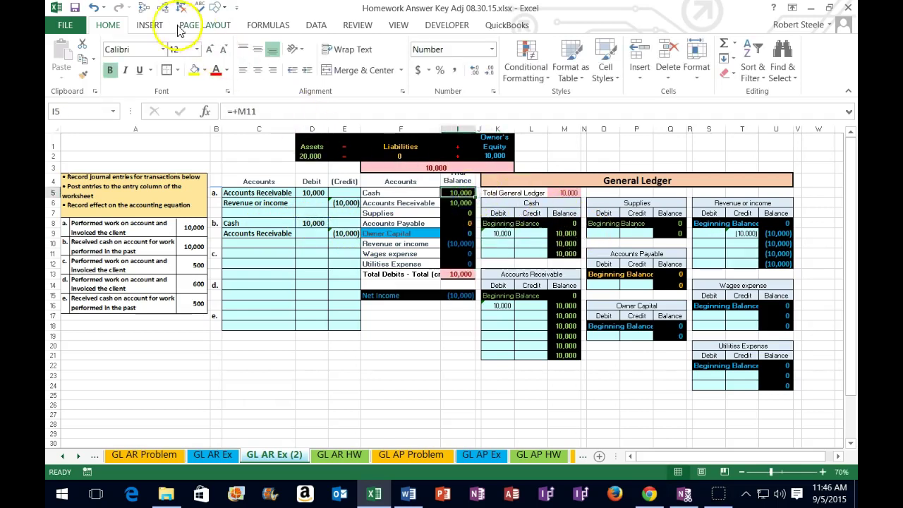
{"action": "left_click", "coordinate": [143, 9]}
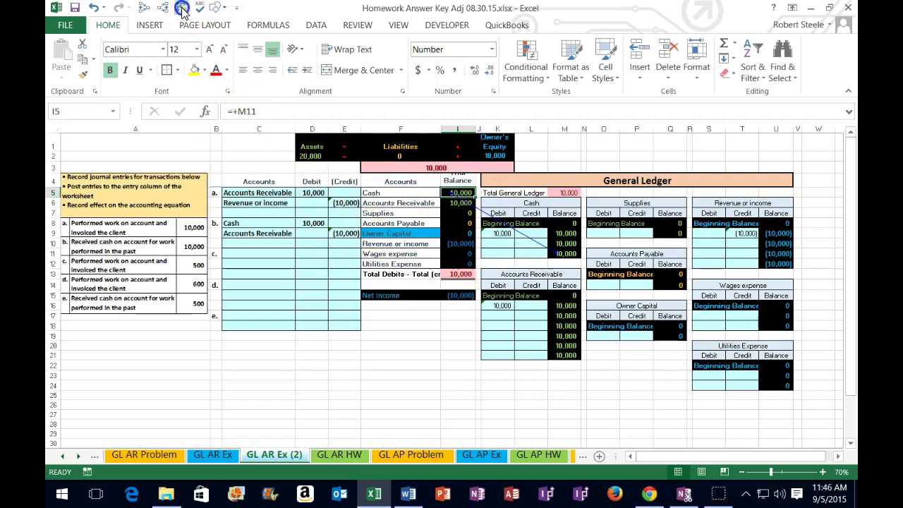
{"action": "left_click", "coordinate": [691, 180]}
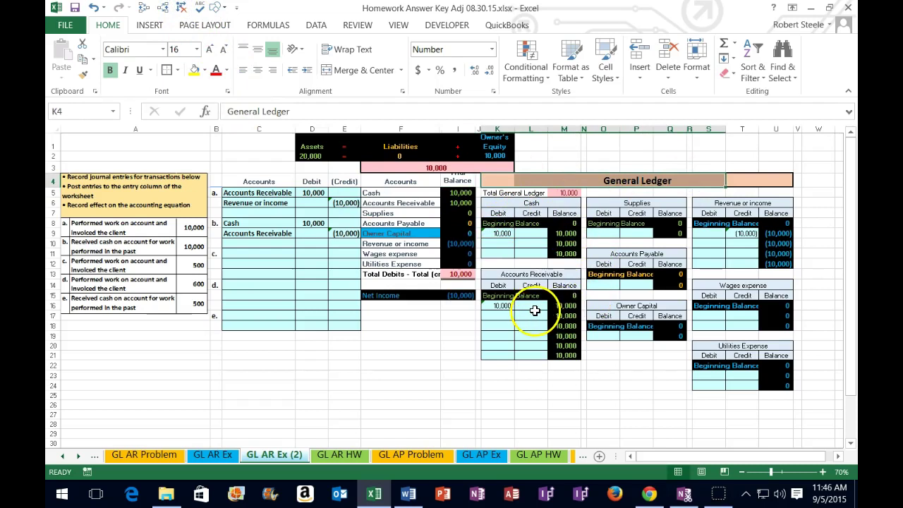
Post the credit of journal entry b to the Accounts Receivable ledger by linking L17 to E9
{"action": "left_click", "coordinate": [500, 305]}
{"action": "left_click", "coordinate": [500, 305]}
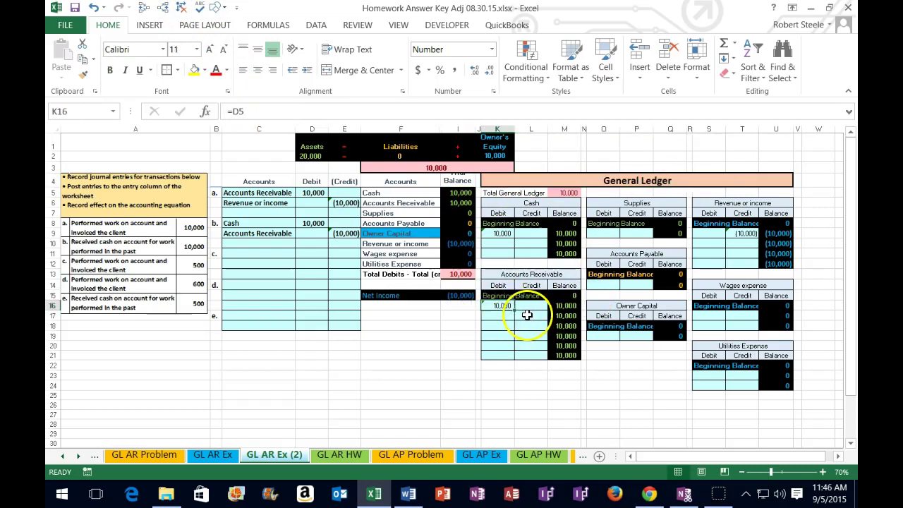
{"action": "left_click", "coordinate": [528, 314]}
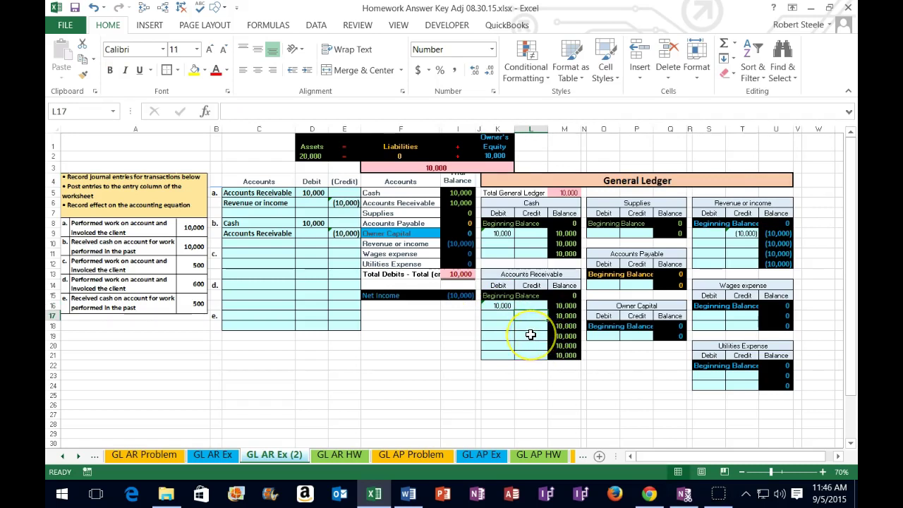
{"action": "left_click", "coordinate": [531, 321]}
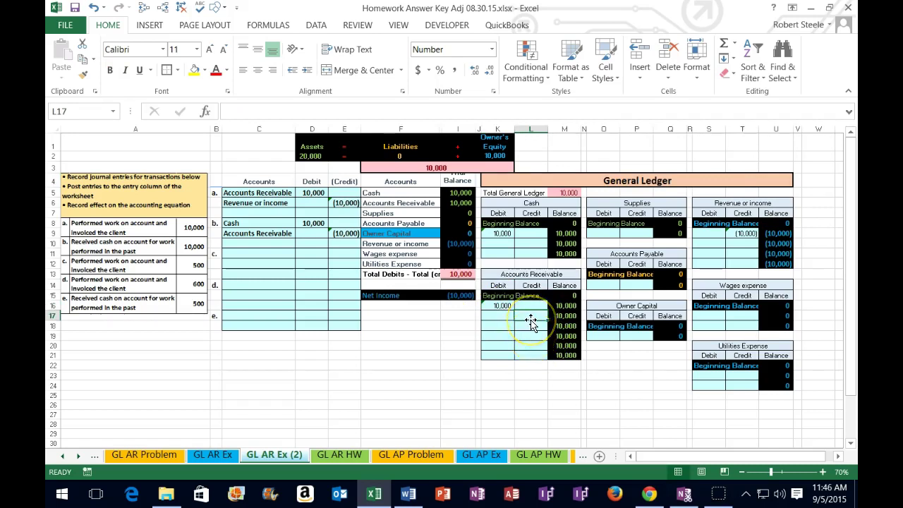
{"action": "type", "text": "="}
{"action": "left_click", "coordinate": [346, 233]}
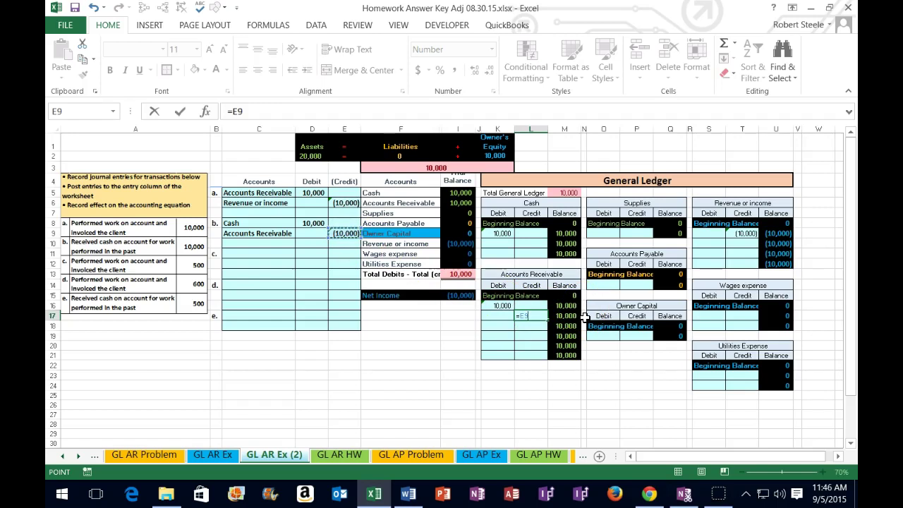
{"action": "key", "text": "Return"}
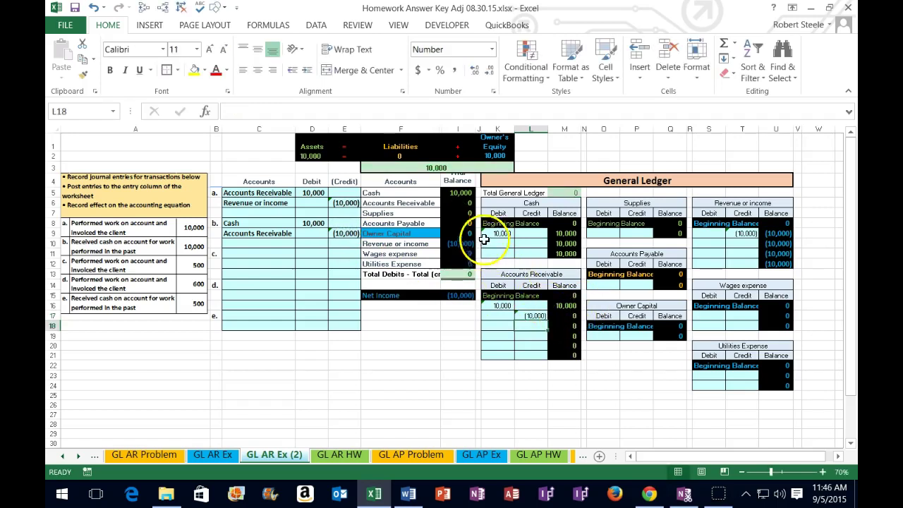
Trace the precedents of the Accounts Receivable trial balance in I6
{"action": "left_click", "coordinate": [466, 204]}
{"action": "left_click", "coordinate": [144, 7]}
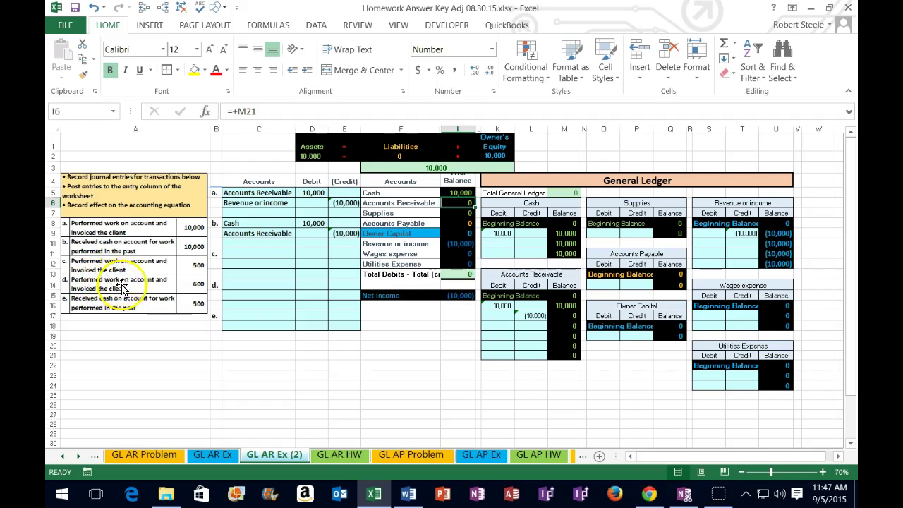
{"action": "left_click", "coordinate": [365, 192]}
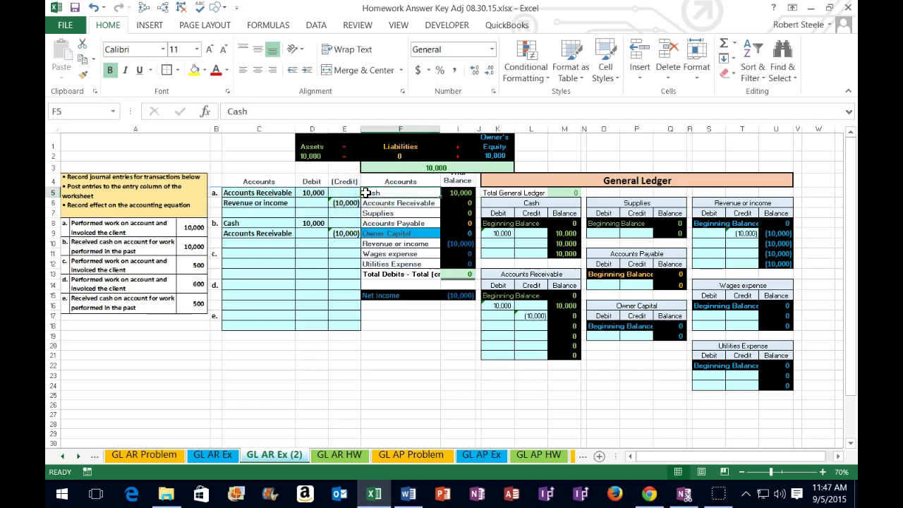
Copy the Accounts Receivable account name from F6 and paste it as values into C11 for journal entry c
{"action": "left_click_drag", "start_coordinate": [370, 203], "coordinate": [470, 203]}
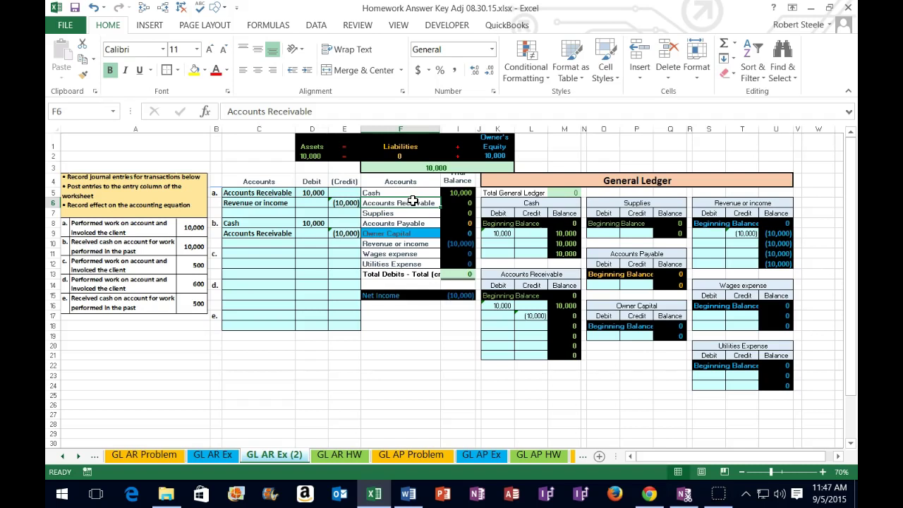
{"action": "right_click", "coordinate": [415, 203]}
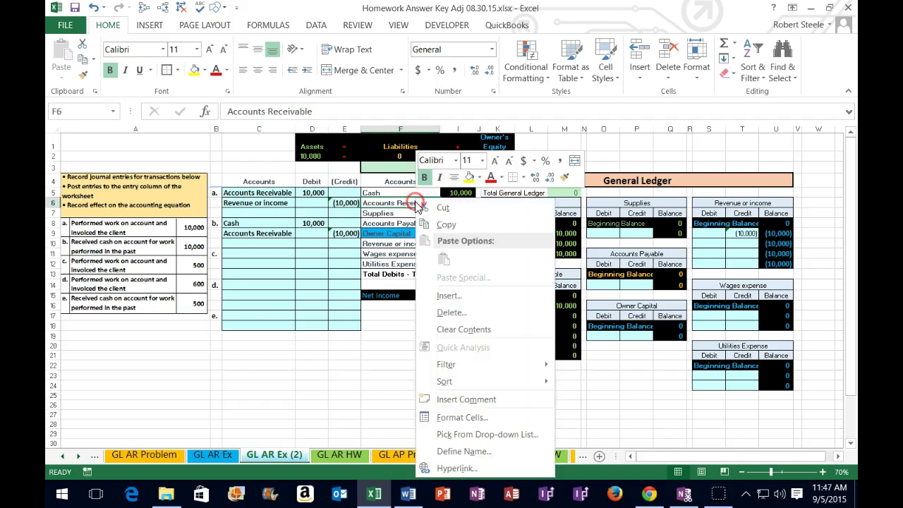
{"action": "left_click", "coordinate": [440, 223]}
{"action": "left_click", "coordinate": [261, 256]}
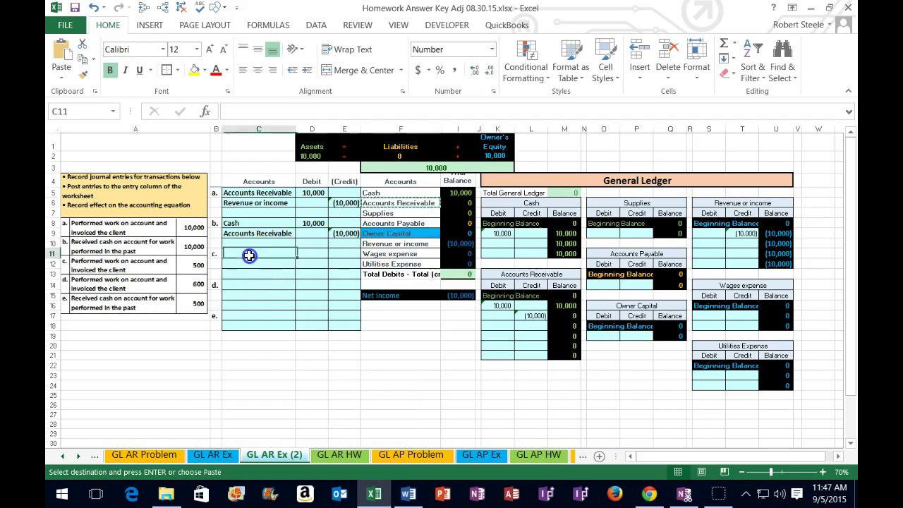
{"action": "right_click", "coordinate": [254, 256]}
{"action": "left_click", "coordinate": [288, 256]}
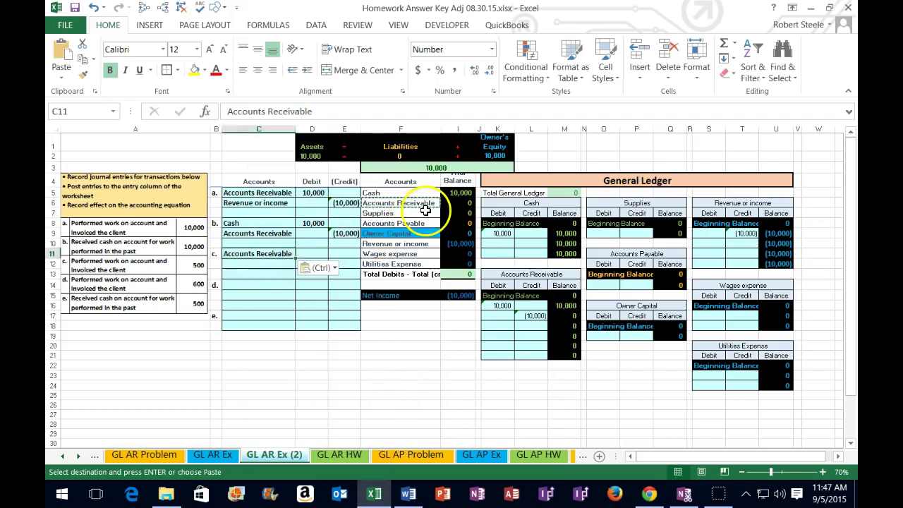
Enter 500 in D11 as the debit of journal entry c and the formula -D11 in E12 as its credit
{"action": "left_click", "coordinate": [314, 254]}
{"action": "type", "text": "500"}
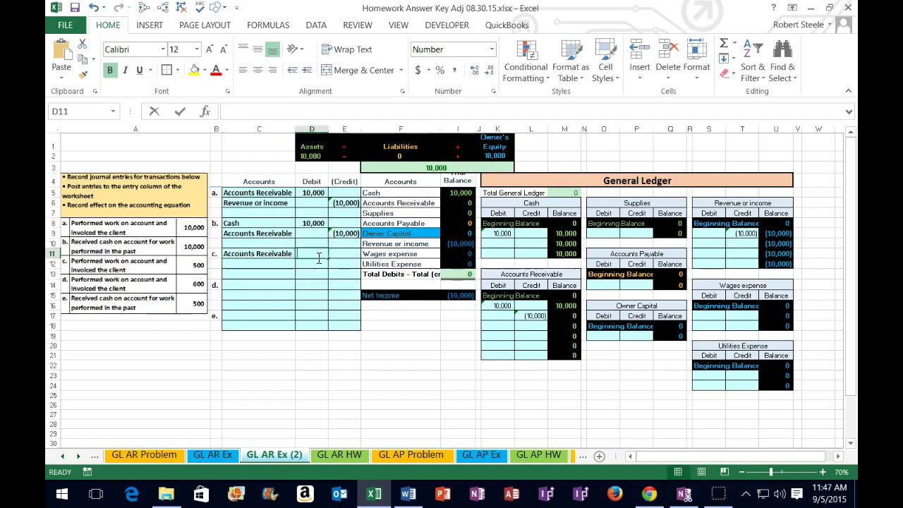
{"action": "key", "text": "Return"}
{"action": "key", "text": "Right"}
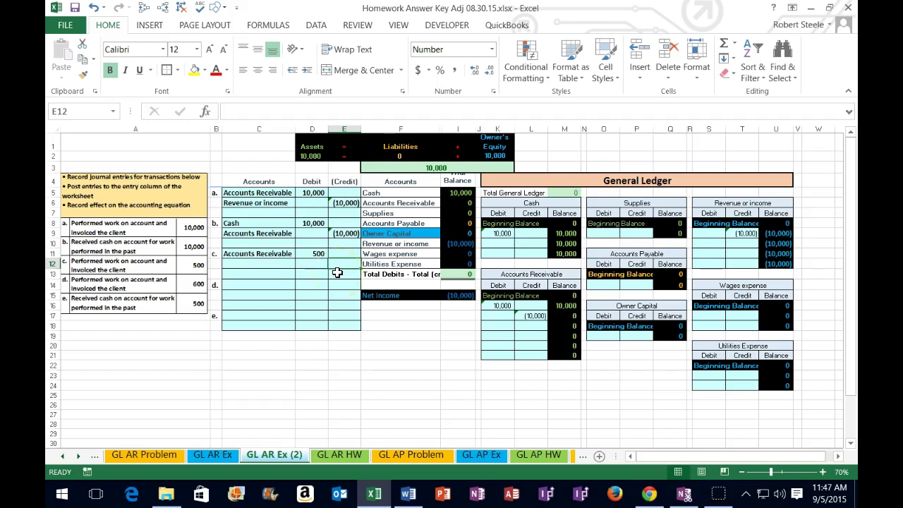
{"action": "type", "text": "-"}
{"action": "key", "text": "Left"}
{"action": "key", "text": "Up"}
{"action": "key", "text": "Return"}
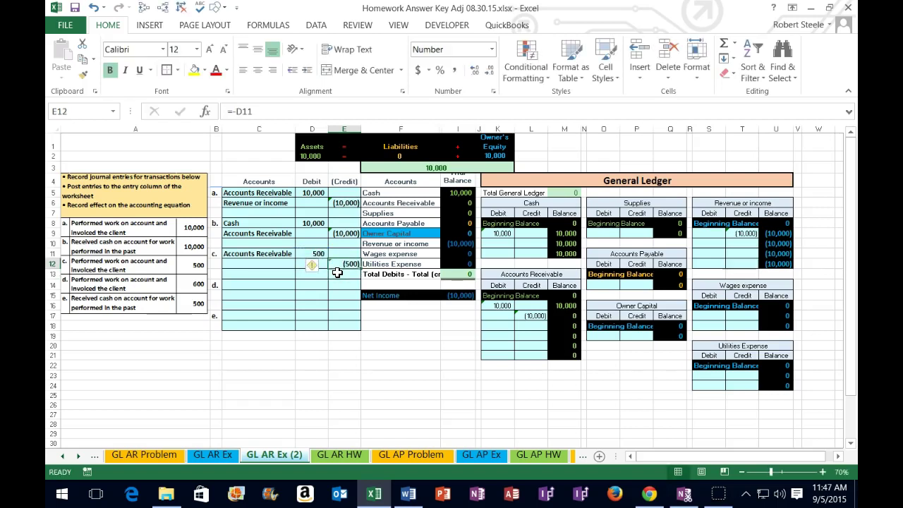